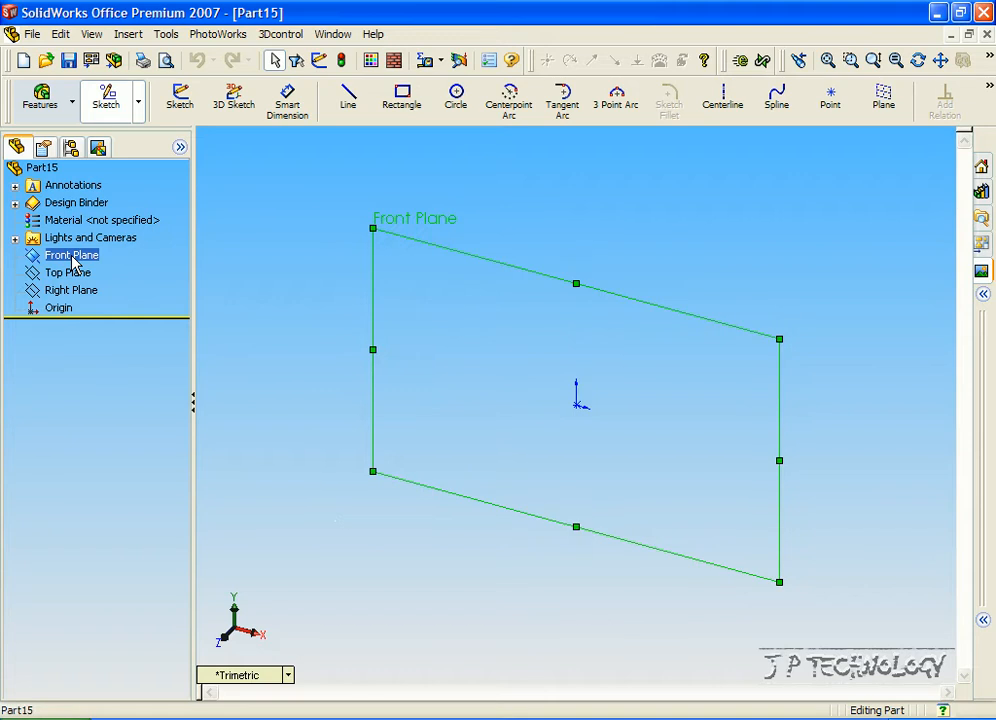
# On the Front Plane, sketch a short horizontal line ending at the origin and a vertical line about 91.75 mm long up from it
pyautogui.click(349, 104)
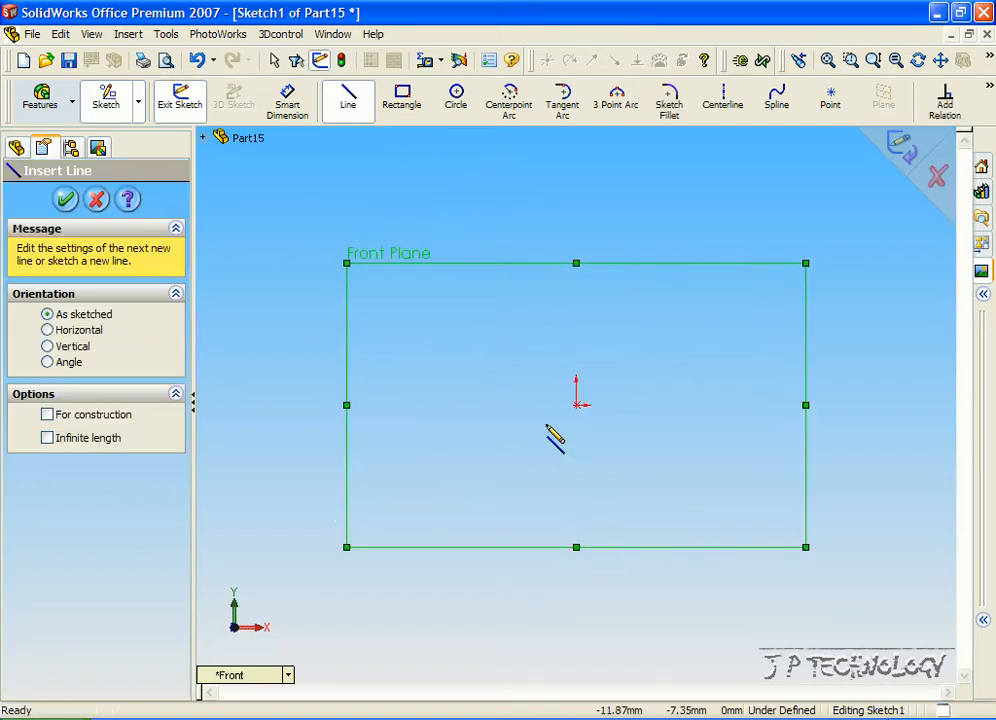
pyautogui.moveTo(541, 405)
pyautogui.mouseDown()
pyautogui.moveTo(576, 405)
pyautogui.moveTo(576, 168)
pyautogui.mouseUp()
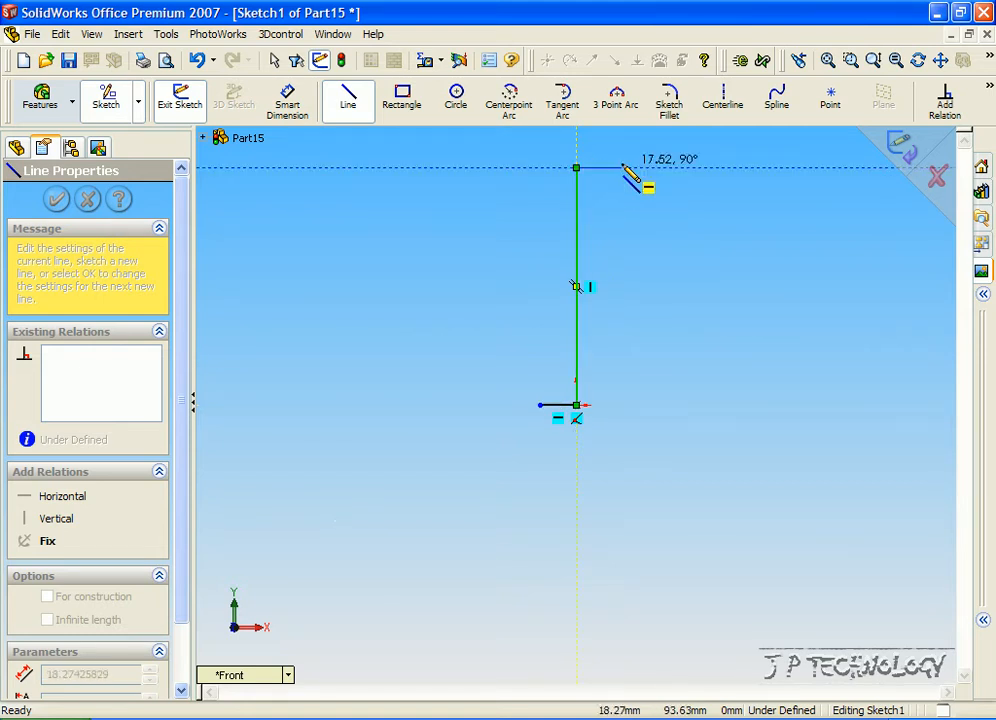
# Close the half-tree profile with a spline from the vertical line's upper end to the horizontal line's free end, and exit the sketch
pyautogui.click(778, 100)
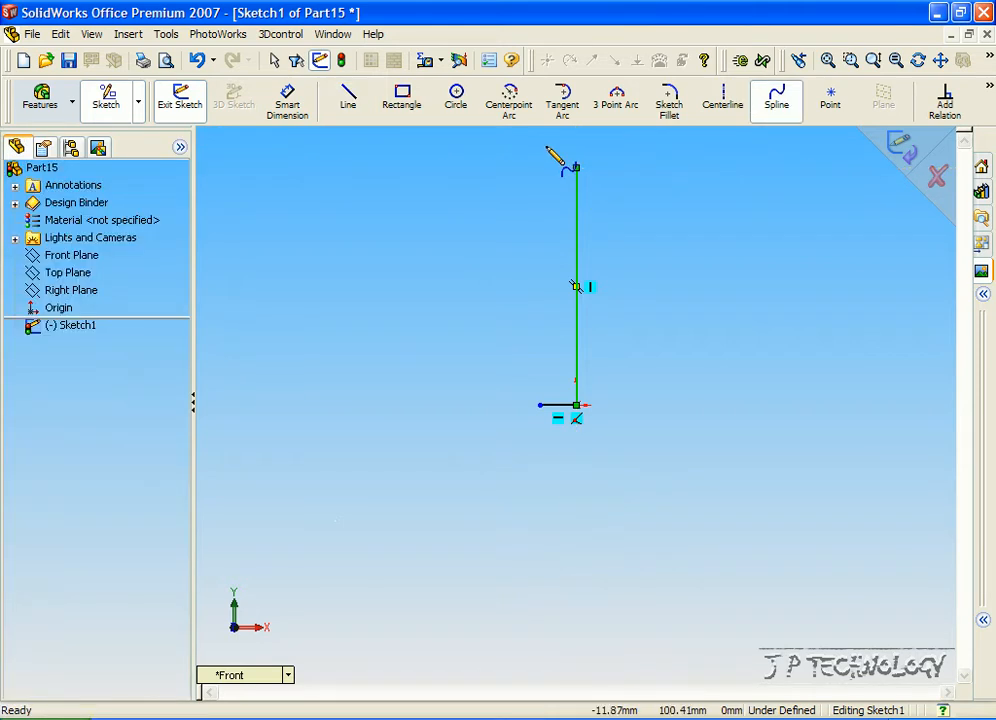
pyautogui.click(575, 168)
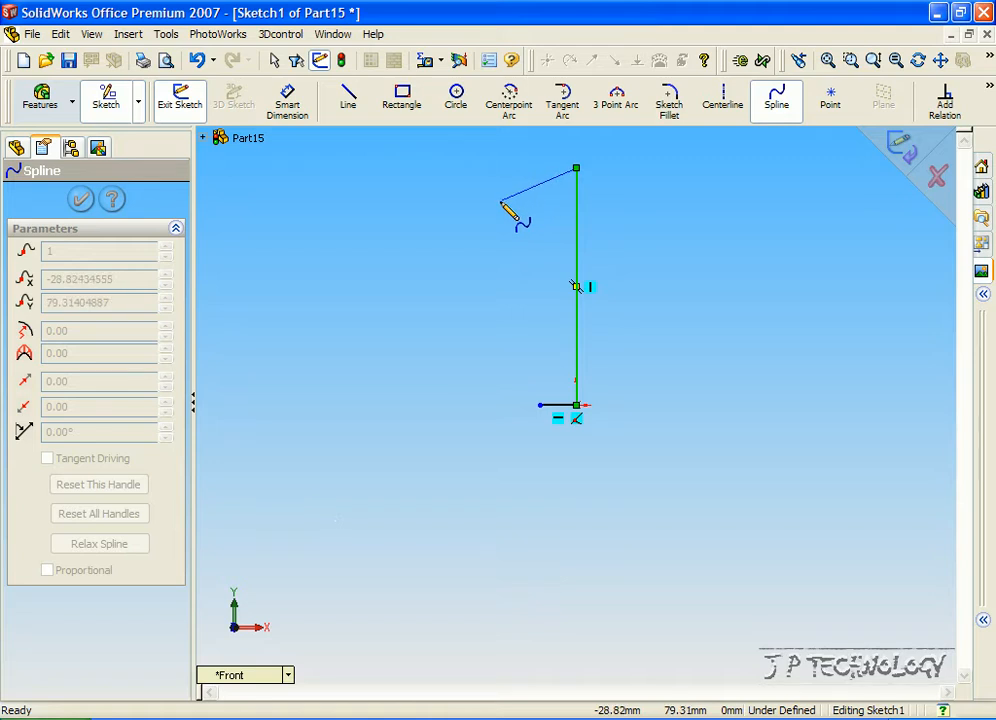
pyautogui.click(518, 194)
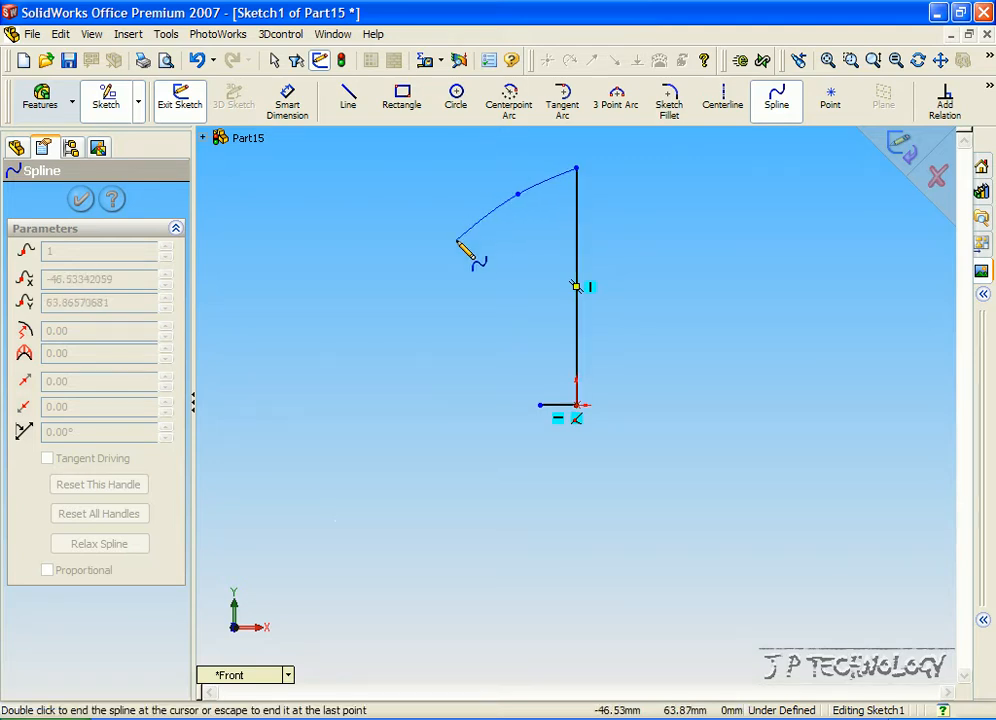
pyautogui.click(441, 335)
pyautogui.click(506, 347)
pyautogui.click(540, 364)
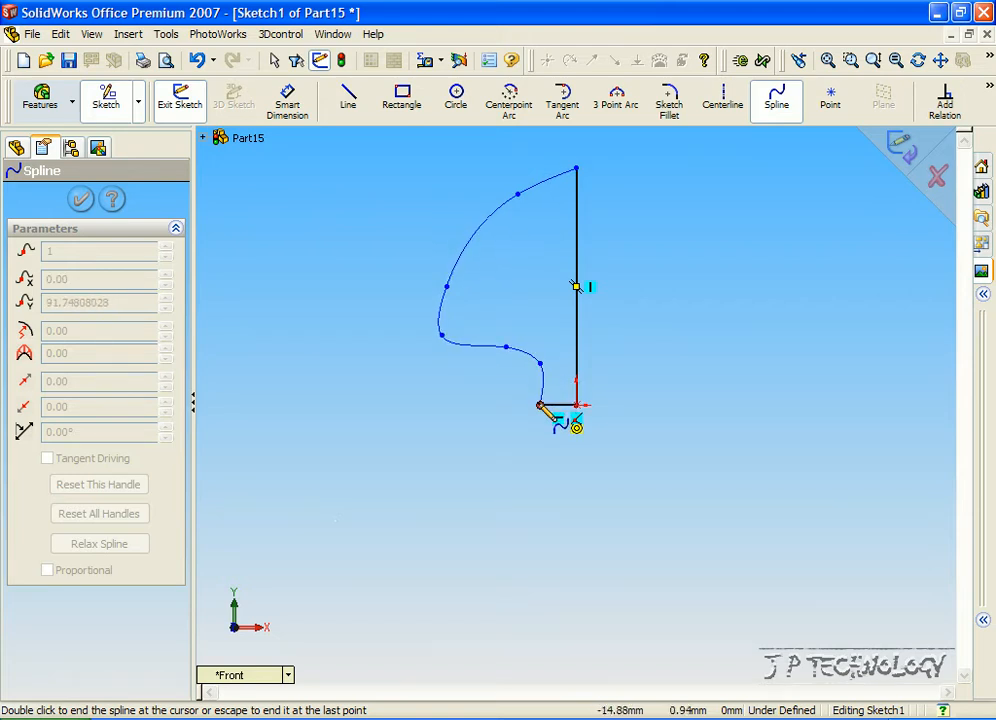
pyautogui.doubleClick(540, 404)
pyautogui.rightClick(555, 390)
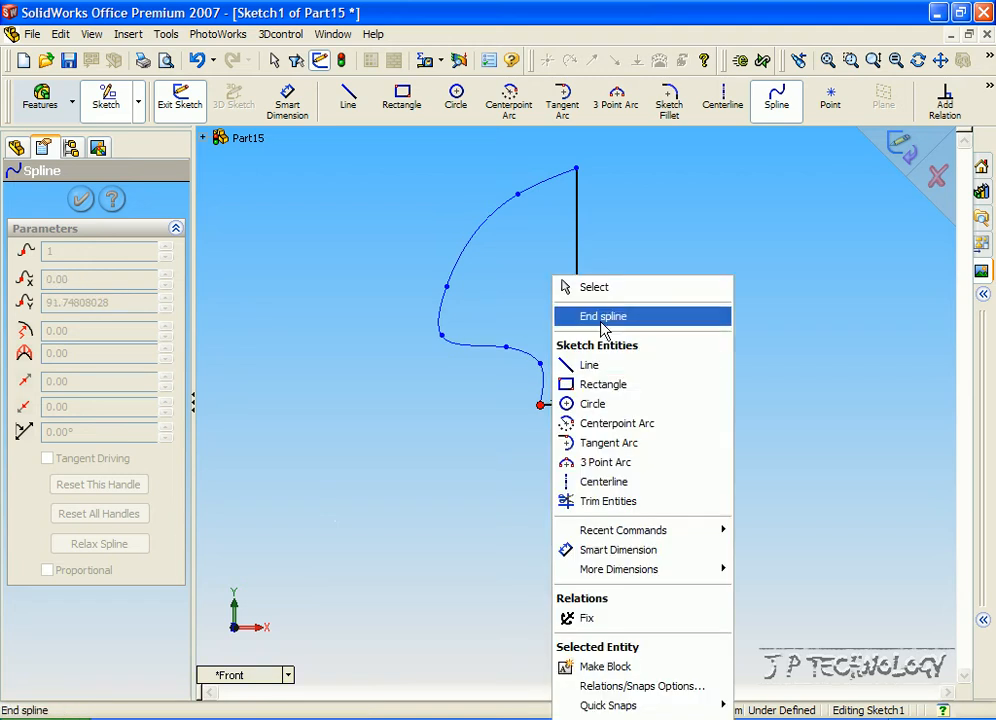
pyautogui.click(603, 318)
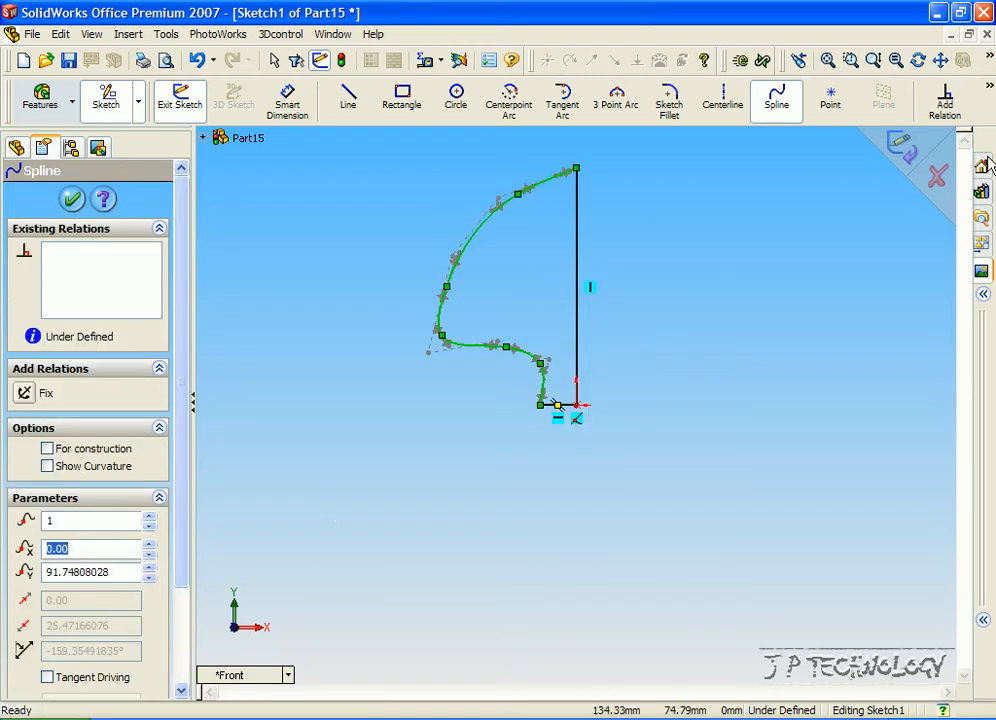
pyautogui.click(905, 150)
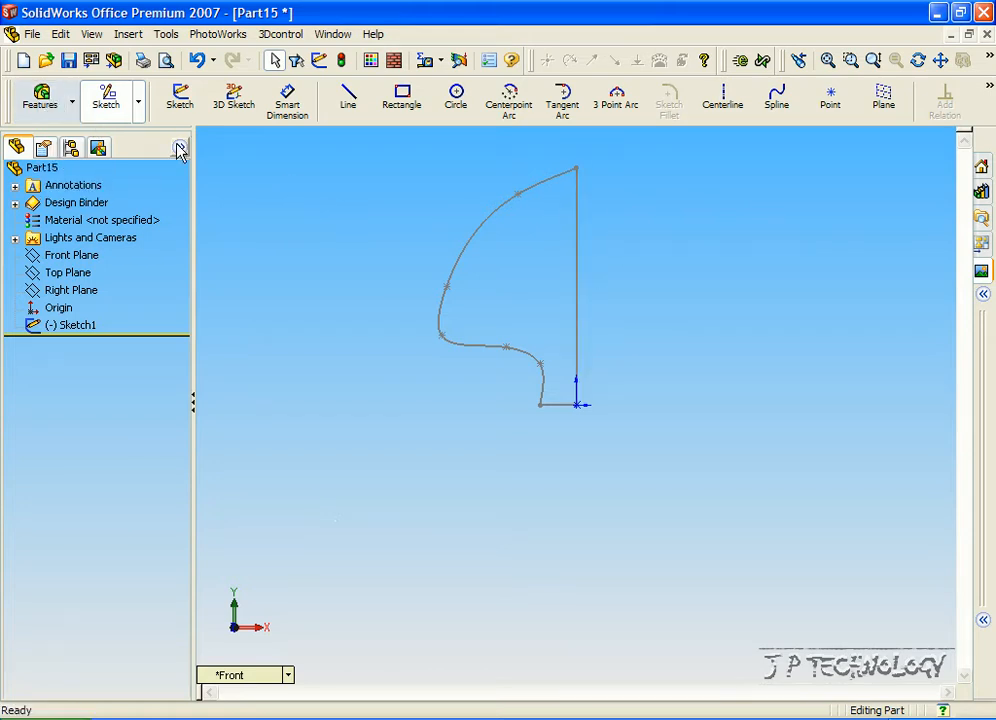
# Revolve the closed profile 360 degrees in one direction about its vertical line to form the solid tree body
pyautogui.click(45, 102)
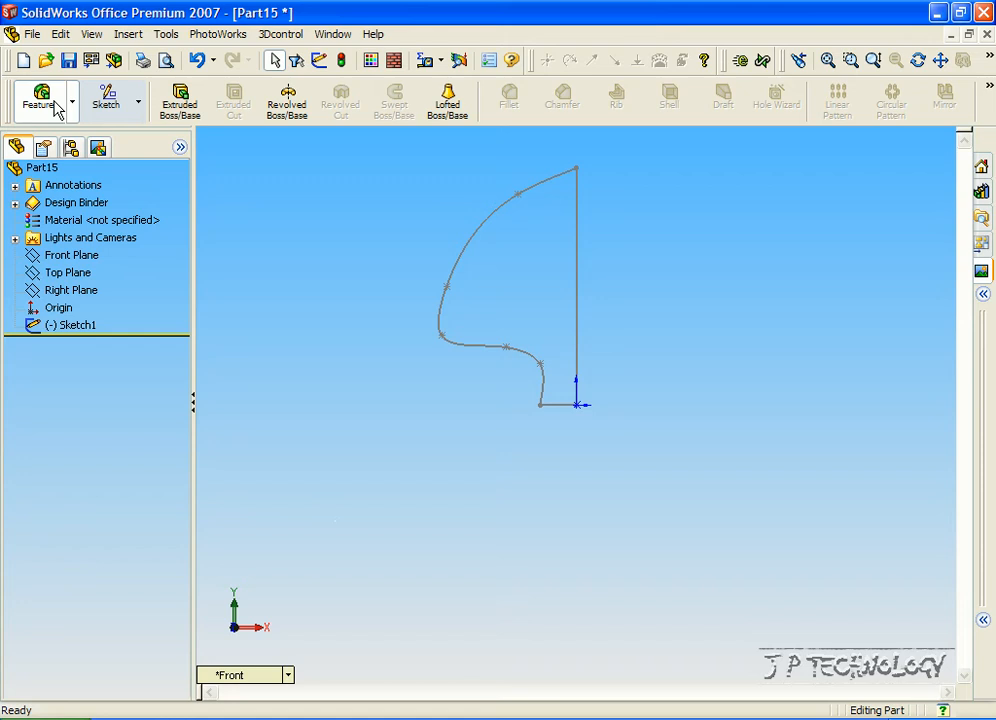
pyautogui.click(287, 97)
pyautogui.click(497, 216)
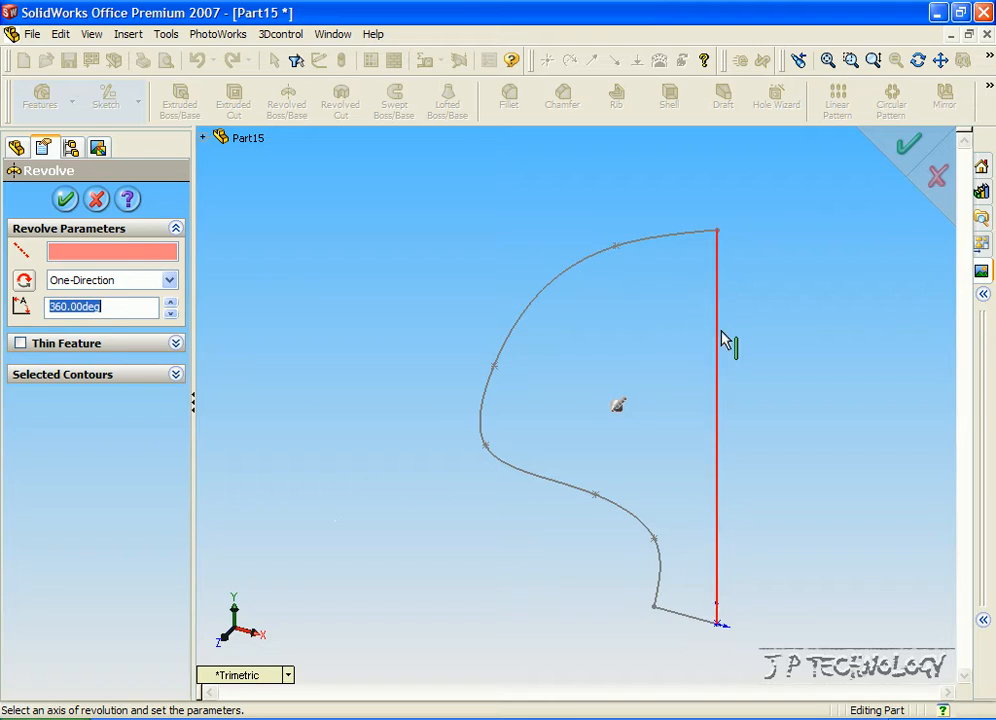
pyautogui.click(722, 336)
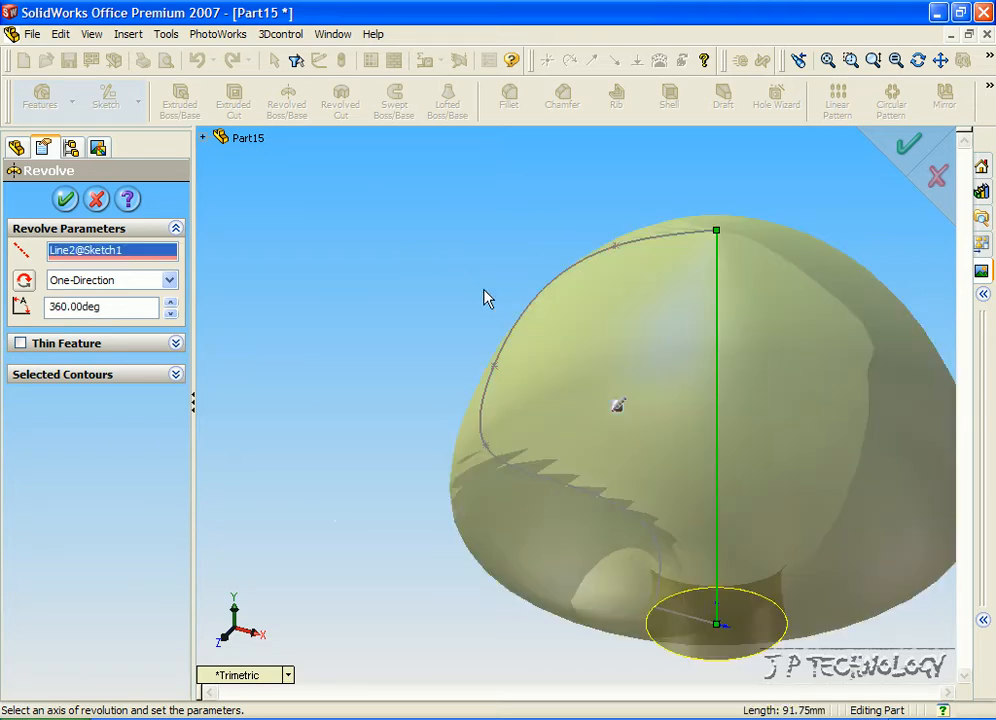
pyautogui.moveTo(460, 278); pyautogui.dragTo(484, 298, button='middle')
pyautogui.press('Left')
pyautogui.press('Left')
pyautogui.press('Left')
pyautogui.press('Left')
pyautogui.press('Left')
pyautogui.press('Left')
pyautogui.press('Left')
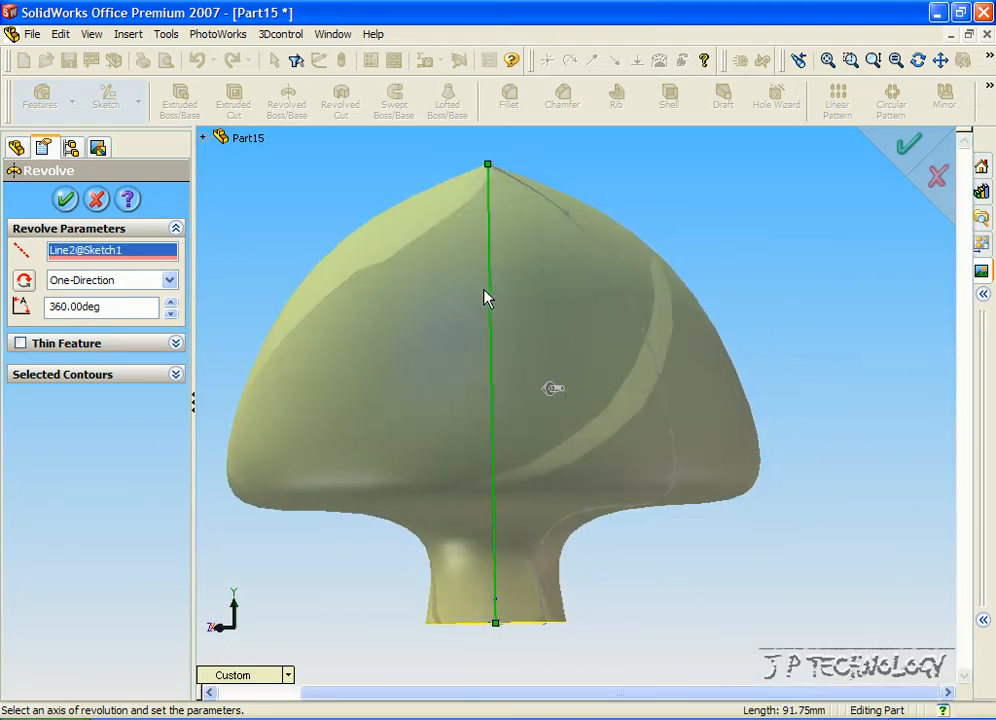
pyautogui.press('Right')
pyautogui.press('Right')
pyautogui.press('Right')
pyautogui.press('Right')
pyautogui.press('Right')
pyautogui.press('Down')
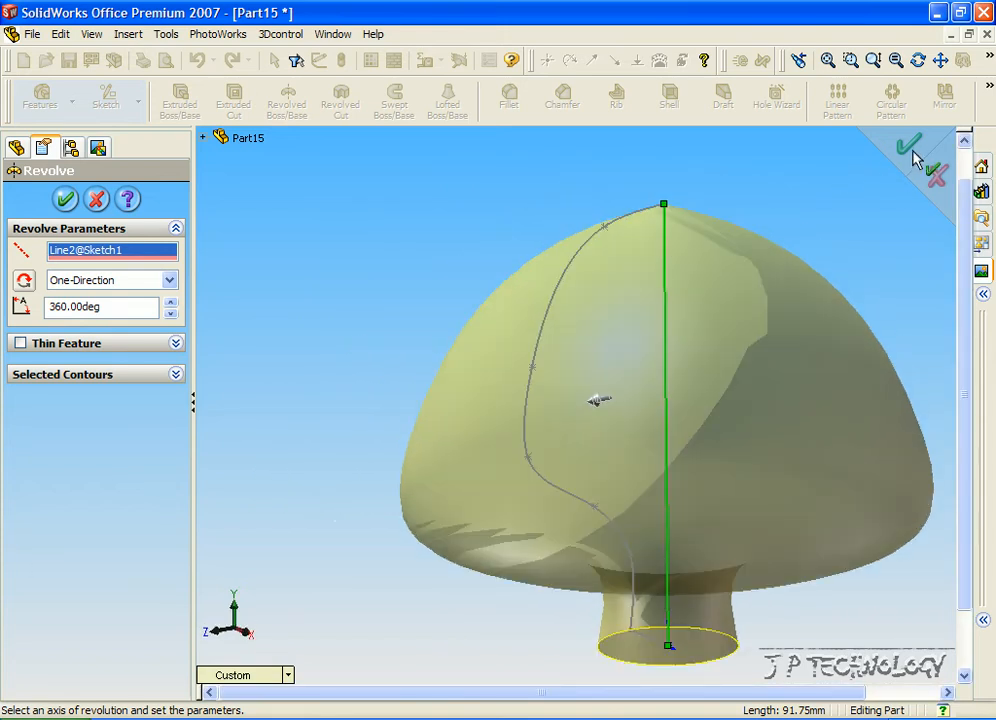
pyautogui.click(908, 150)
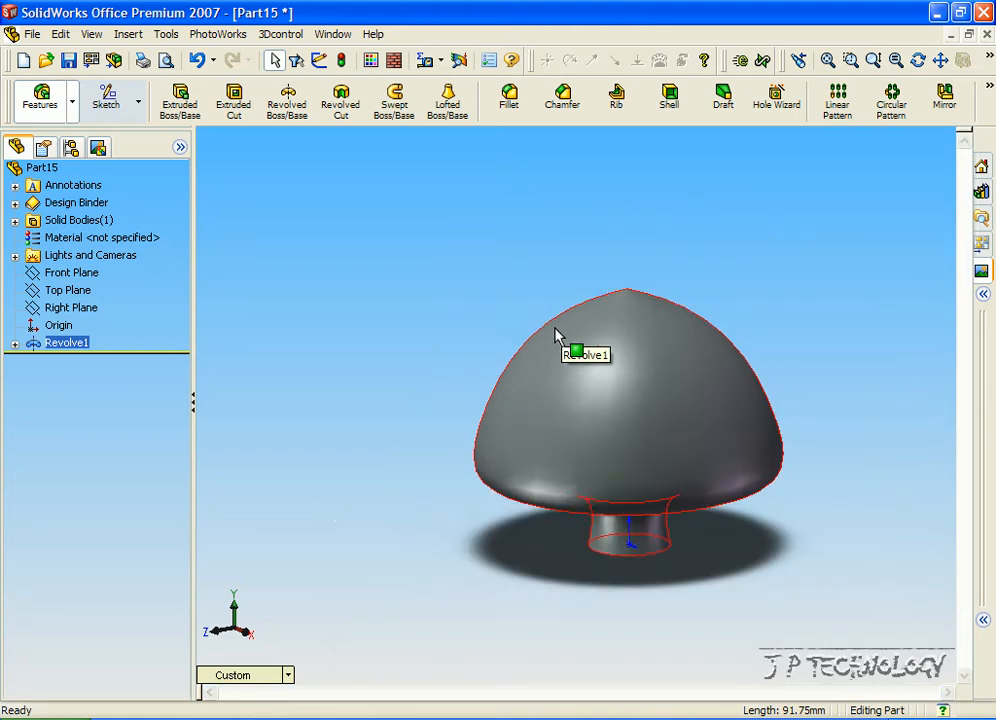
# Examine the revolved tree body from several angles
pyautogui.press('z')
pyautogui.press('Up')
pyautogui.press('Up')
pyautogui.press('Down')
pyautogui.press('Left')
pyautogui.press('Left')
pyautogui.press('Left')
pyautogui.press('Left')
pyautogui.press('Right')
pyautogui.press('Right')
pyautogui.press('Down')
pyautogui.press('Down')
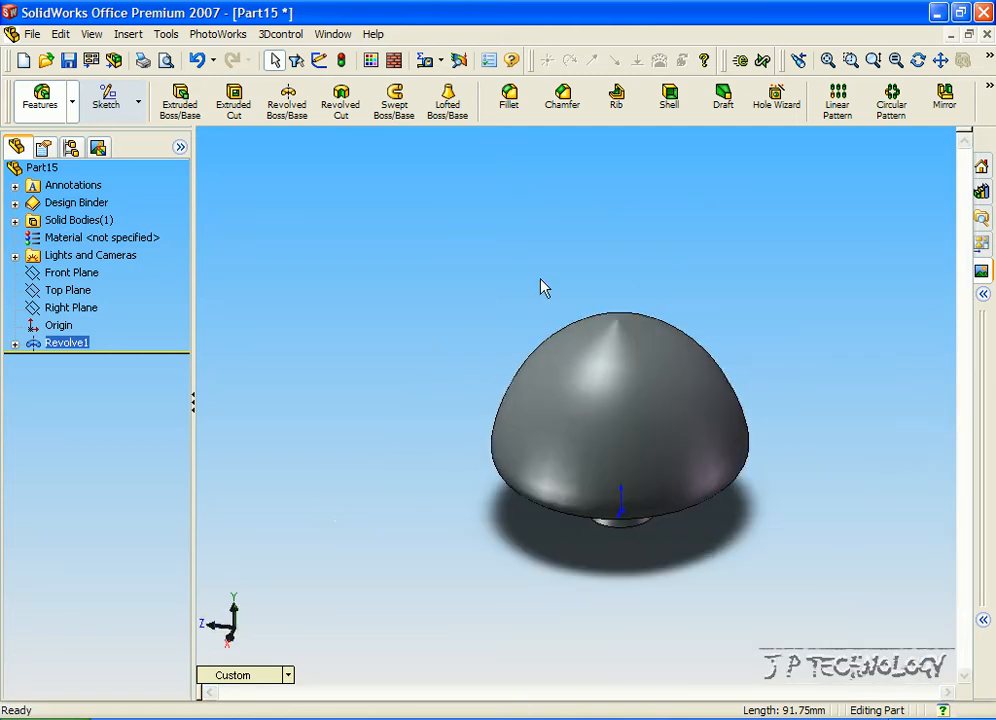
pyautogui.press('Up')
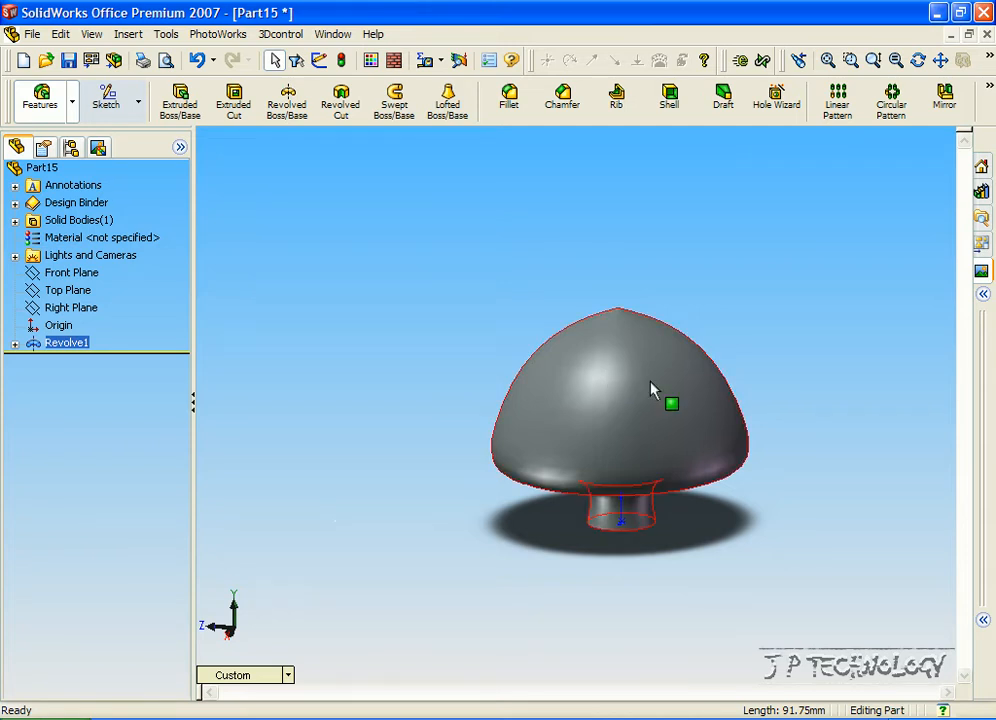
# Start a PhotoWorks decal and apply the SolidWorks logo decal to the front of the tree body
pyautogui.click(218, 33)
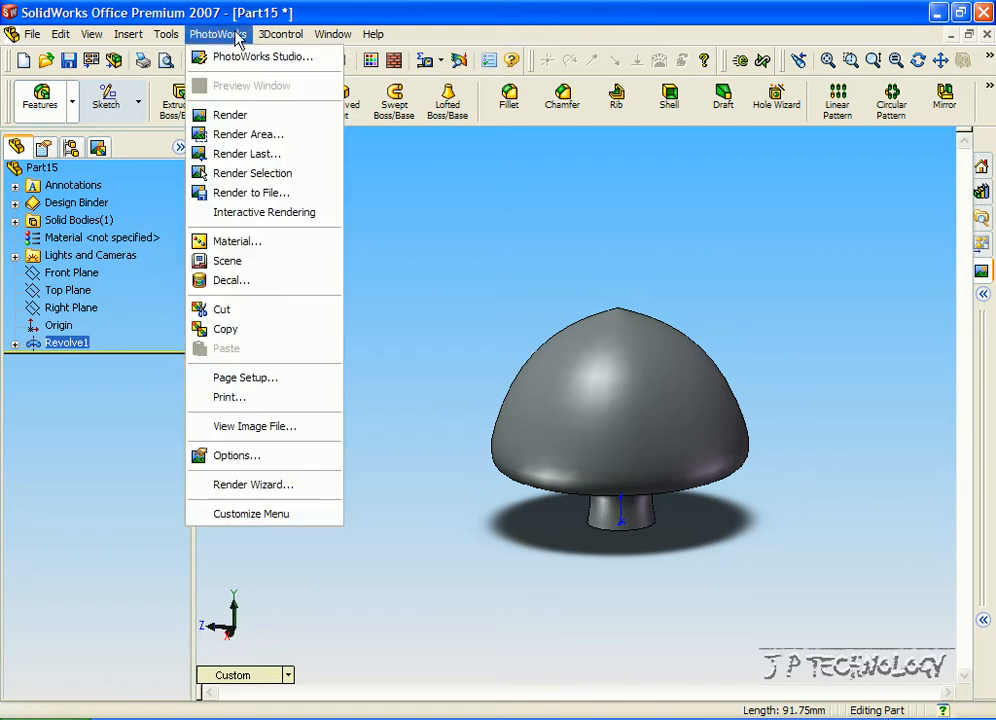
pyautogui.click(257, 280)
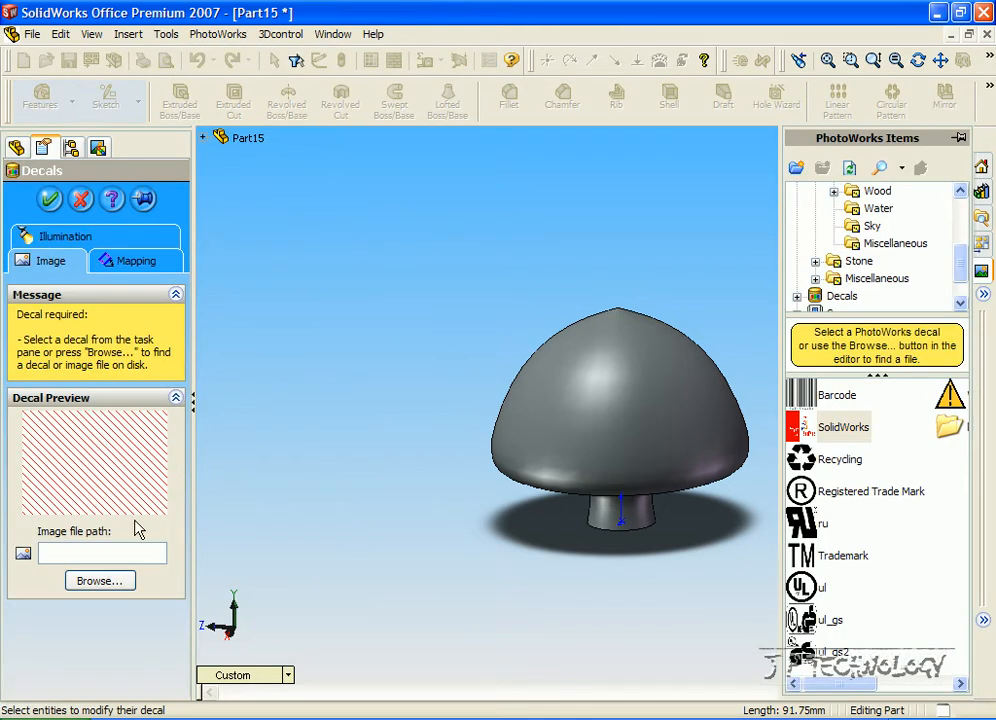
pyautogui.moveTo(837, 428); pyautogui.dragTo(640, 396)
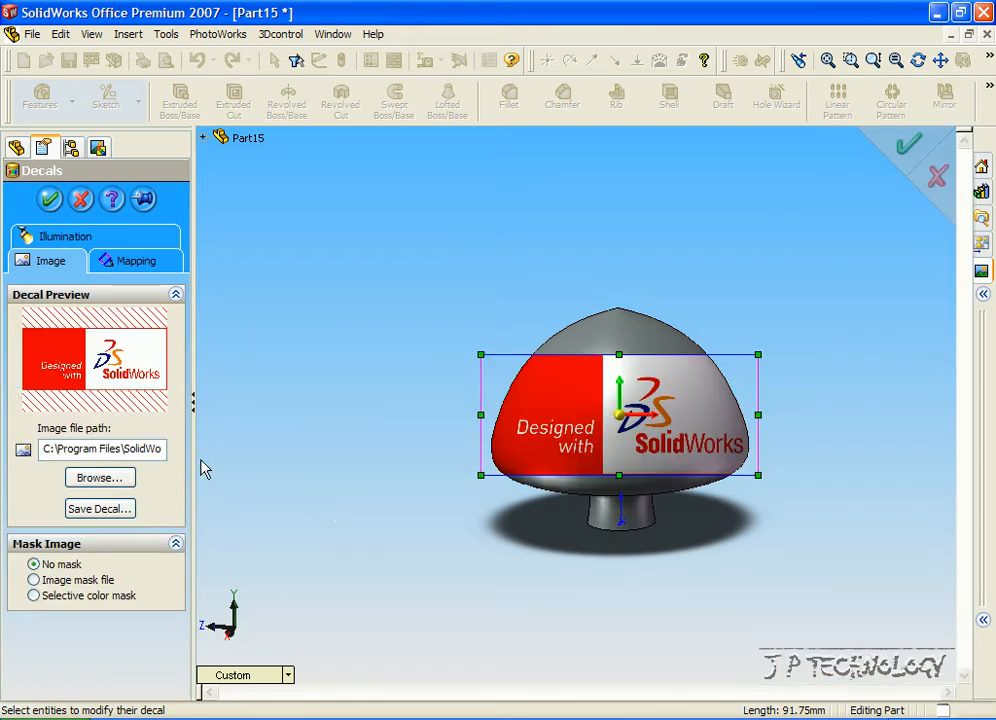
# Examine how the logo decal wraps around the front and back of the tree body
pyautogui.press('Left')
pyautogui.press('Left')
pyautogui.press('Left')
pyautogui.press('Left')
pyautogui.press('Left')
pyautogui.press('Left')
pyautogui.press('Left')
pyautogui.press('Left')
pyautogui.press('Left')
pyautogui.press('Left')
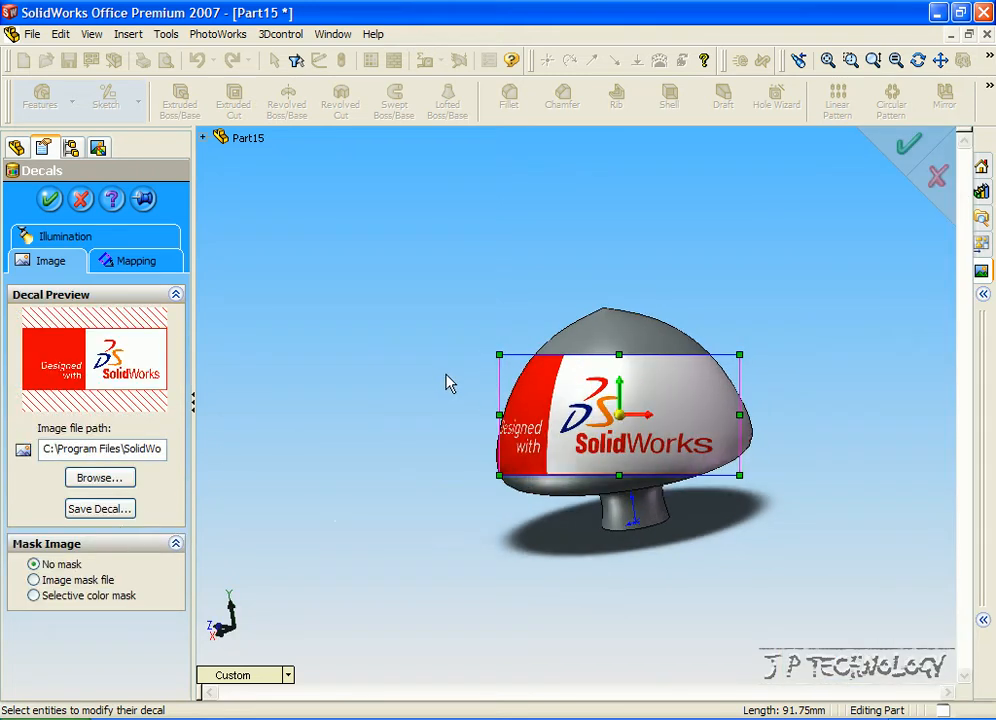
pyautogui.press('Left')
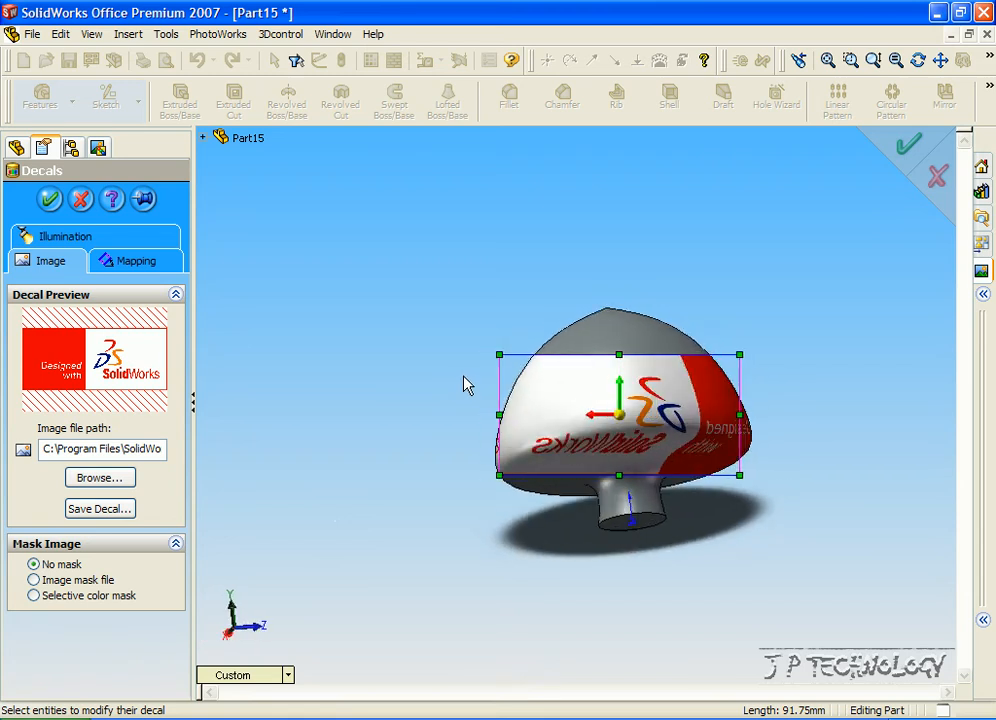
pyautogui.press('Right')
pyautogui.press('Right')
pyautogui.press('Right')
pyautogui.press('Right')
pyautogui.press('Right')
pyautogui.press('Right')
pyautogui.press('Right')
pyautogui.press('Right')
pyautogui.press('Right')
pyautogui.press('Right')
pyautogui.press('Right')
pyautogui.press('Right')
pyautogui.press('Left')
pyautogui.press('Left')
pyautogui.press('Left')
pyautogui.press('Left')
pyautogui.press('Left')
pyautogui.press('Left')
pyautogui.press('Left')
pyautogui.press('Left')
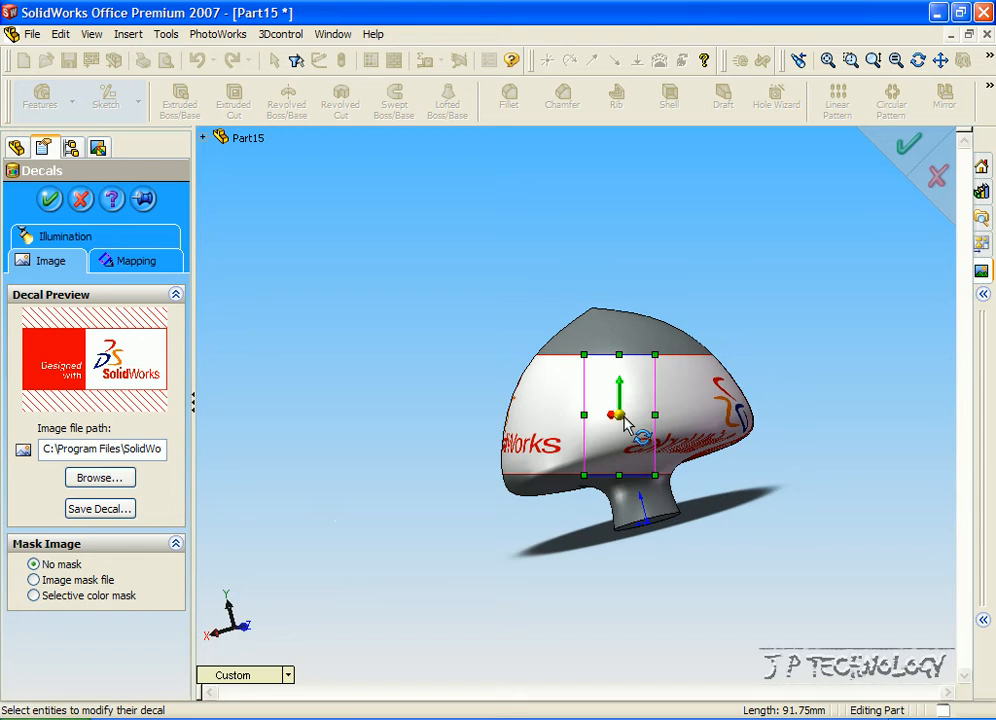
pyautogui.press('Left')
pyautogui.press('Left')
pyautogui.press('Left')
pyautogui.press('Left')
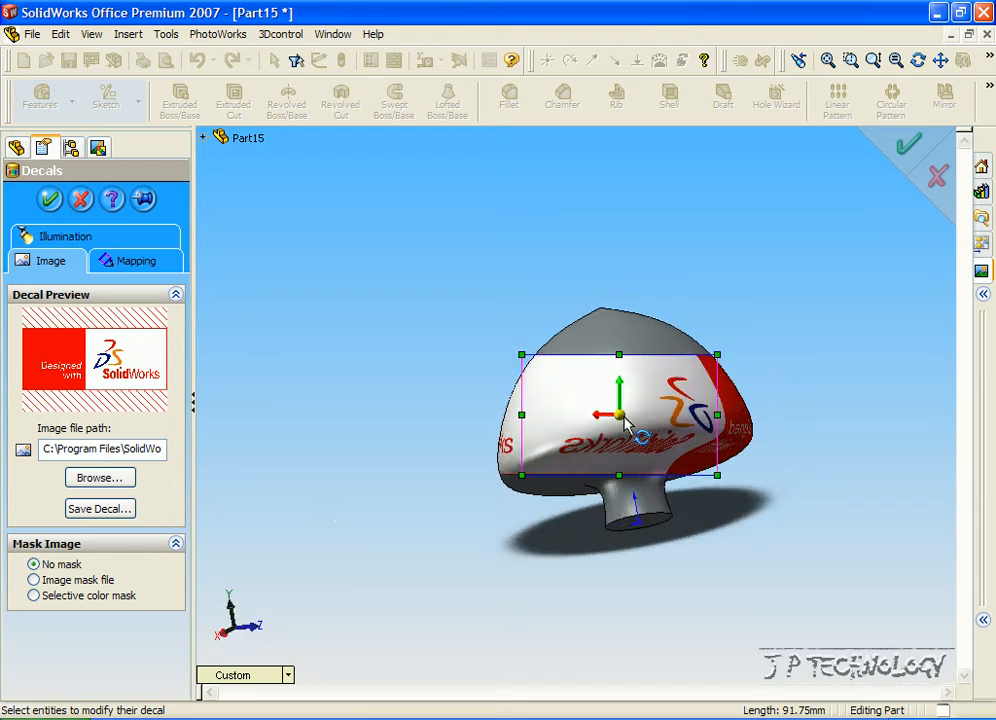
pyautogui.press('Right')
pyautogui.press('Right')
pyautogui.press('Right')
pyautogui.press('Right')
pyautogui.press('Right')
pyautogui.press('Right')
pyautogui.press('Right')
pyautogui.press('Right')
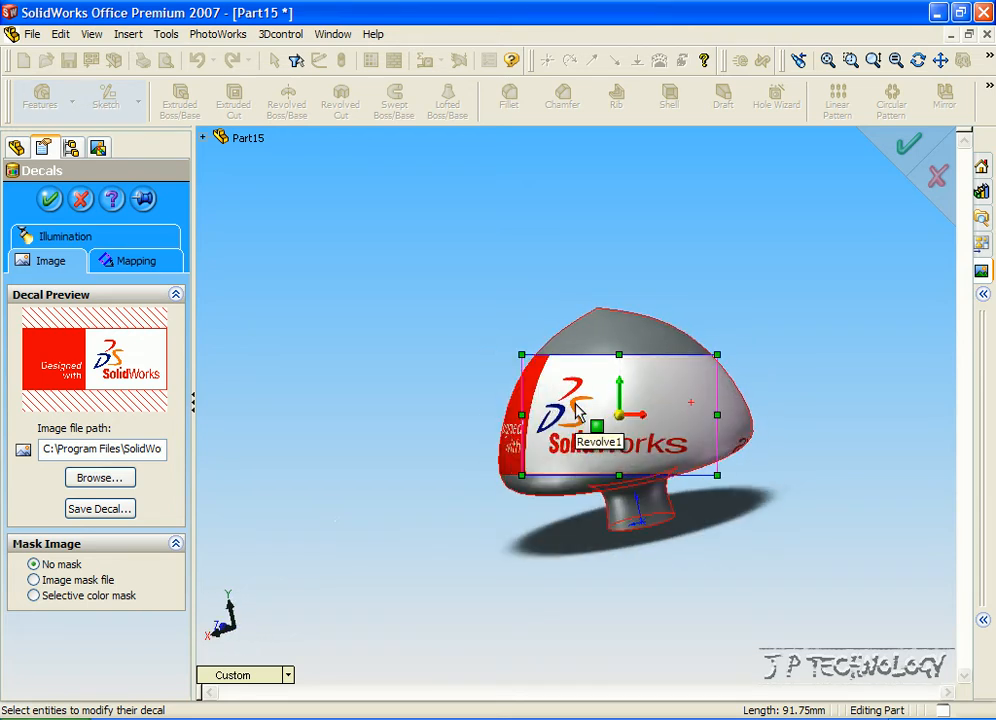
pyautogui.press('Right')
pyautogui.press('Right')
pyautogui.press('Right')
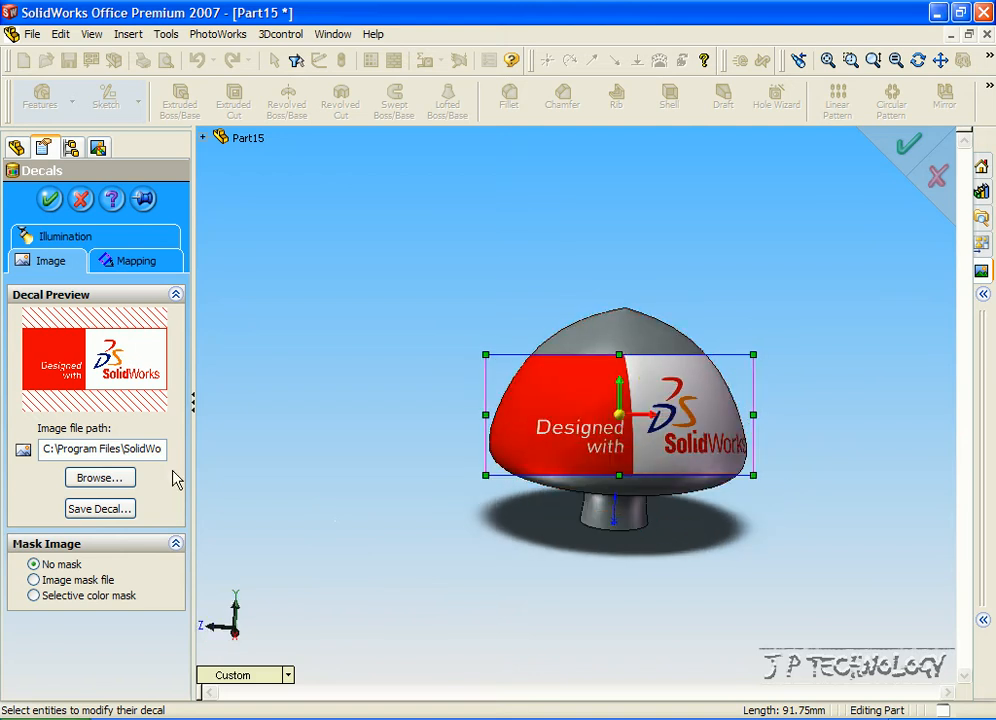
# Replace the decal image with tree.JPG from the SW Tutorial Parts folder
pyautogui.click(118, 480)
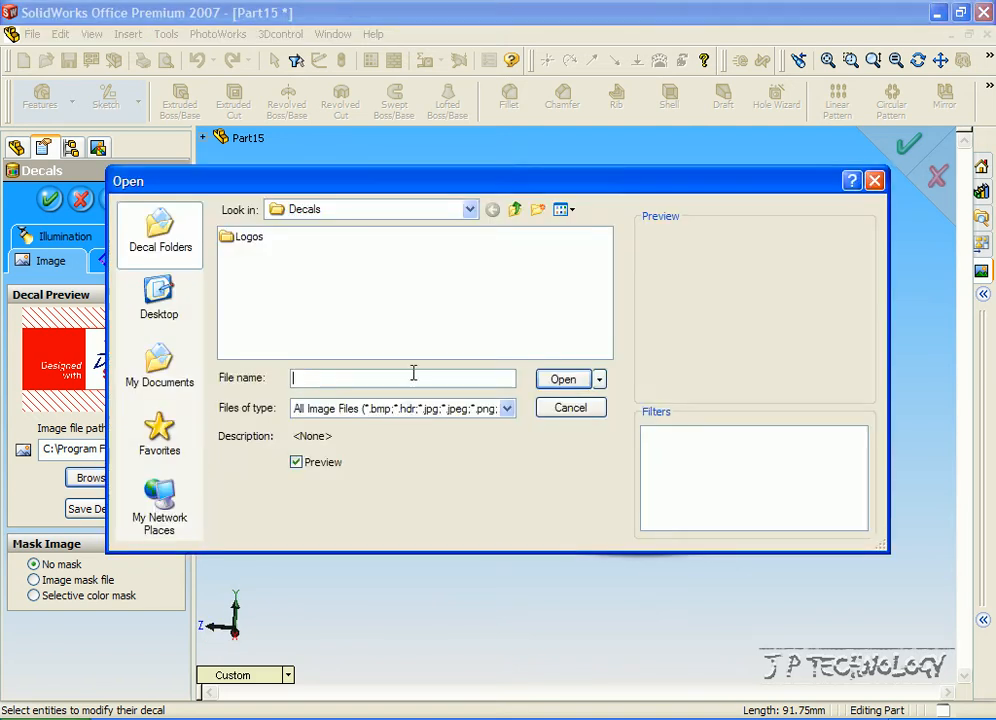
pyautogui.click(467, 210)
pyautogui.click(345, 446)
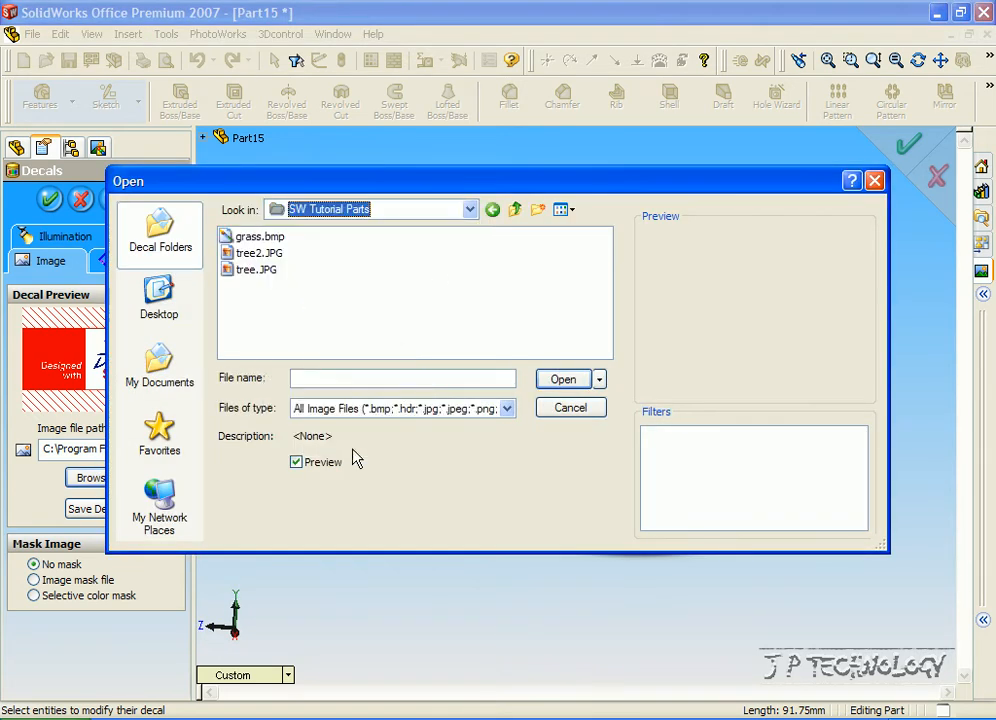
pyautogui.click(252, 274)
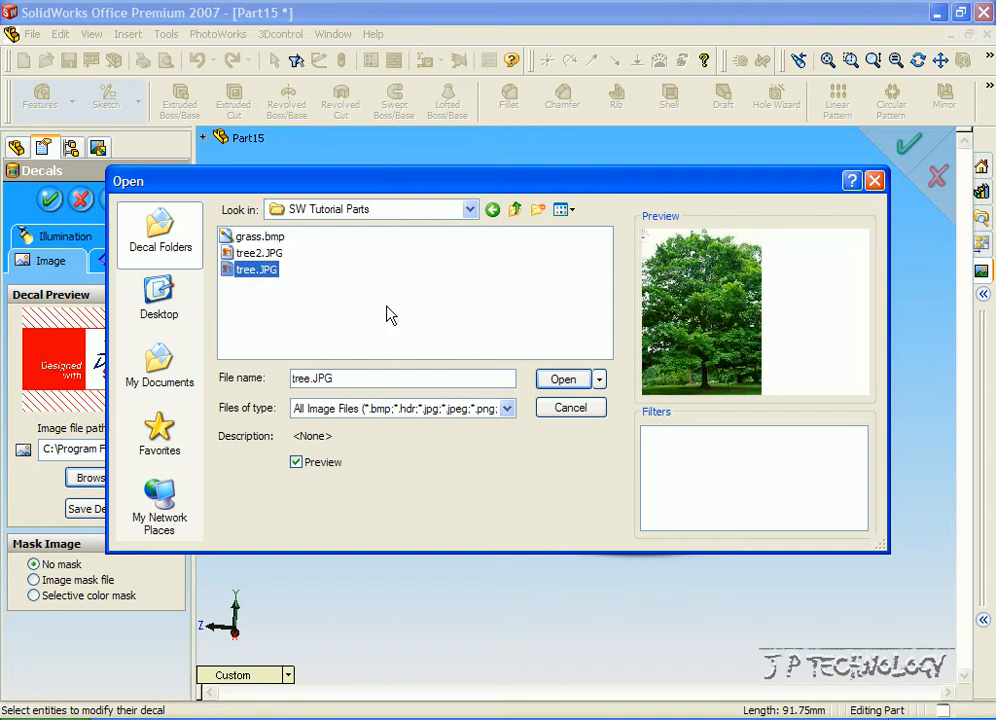
pyautogui.click(563, 382)
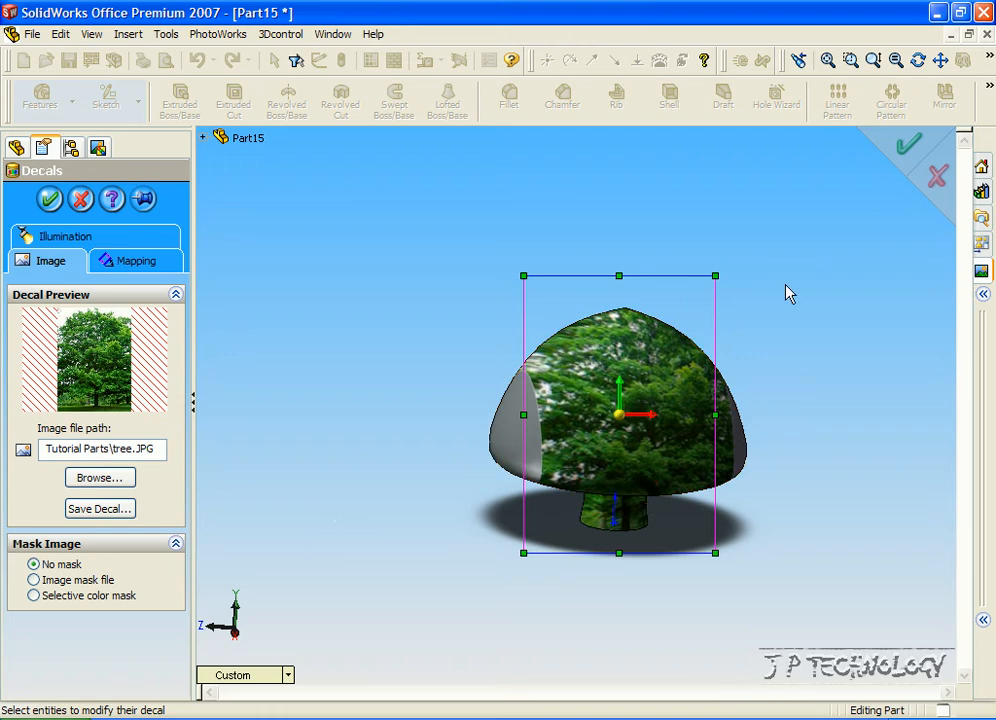
# Examine how the tree image covers the body all the way around
pyautogui.press('Left')
pyautogui.press('Left')
pyautogui.press('Left')
pyautogui.press('Left')
pyautogui.press('Left')
pyautogui.press('Left')
pyautogui.press('Left')
pyautogui.press('Left')
pyautogui.press('Left')
pyautogui.press('Left')
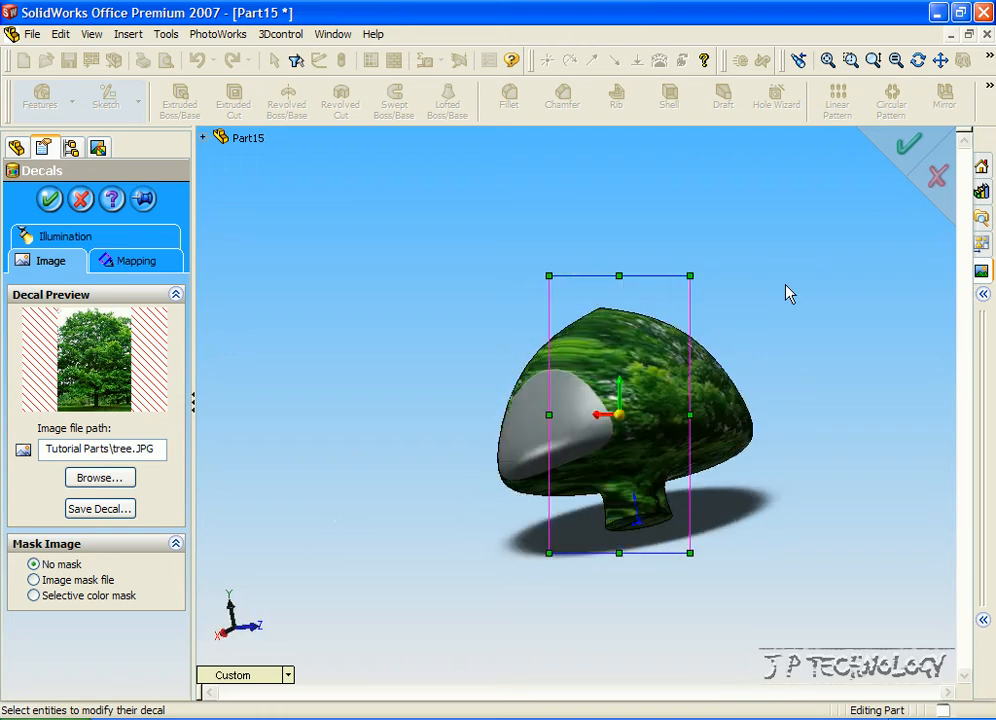
pyautogui.press('Left')
pyautogui.press('Left')
pyautogui.press('Left')
pyautogui.press('Left')
pyautogui.press('Left')
pyautogui.press('Left')
pyautogui.press('Left')
pyautogui.press('Left')
pyautogui.press('Left')
pyautogui.press('Left')
pyautogui.press('Left')
pyautogui.press('Left')
pyautogui.press('Left')
pyautogui.press('Left')
pyautogui.press('Left')
pyautogui.press('Left')
pyautogui.press('Left')
# Enlarge the tree decal to span the full width of the body and shift it up so the pictured trunk falls on the stem
pyautogui.moveTo(523, 414); pyautogui.dragTo(492, 414)
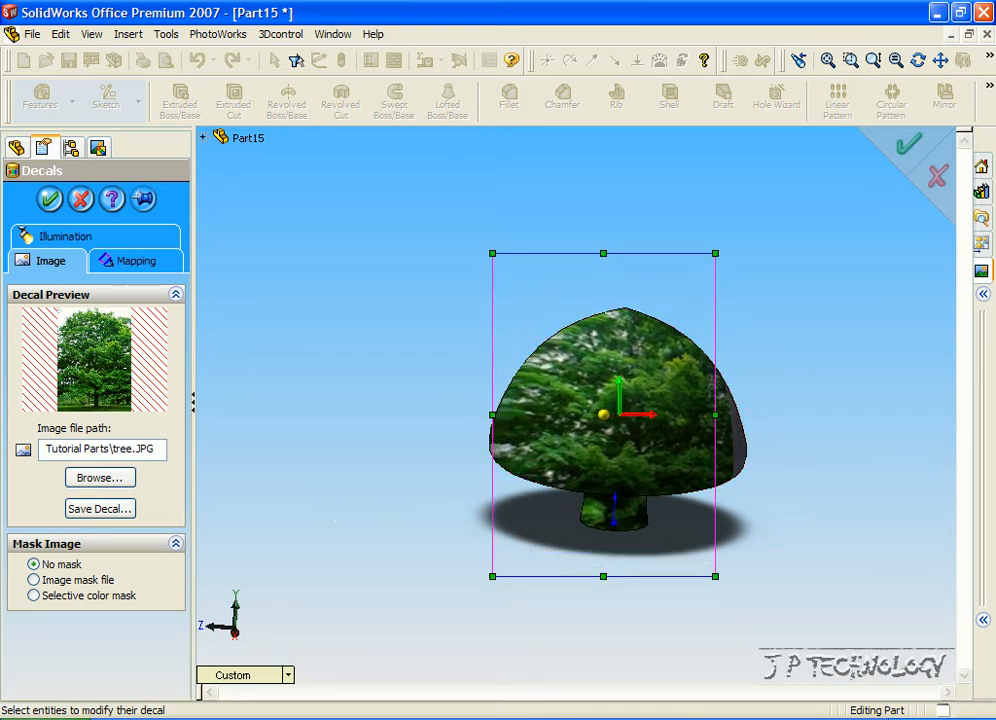
pyautogui.moveTo(715, 414); pyautogui.dragTo(760, 413)
pyautogui.press('Up')
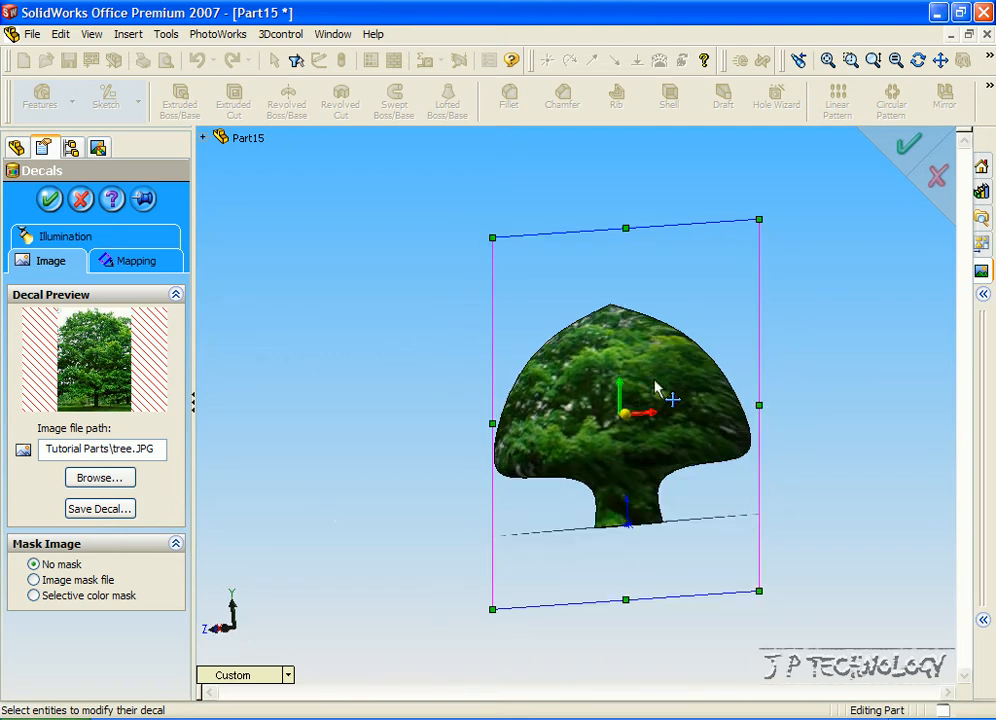
pyautogui.press('Right')
pyautogui.press('Down')
pyautogui.press('Up')
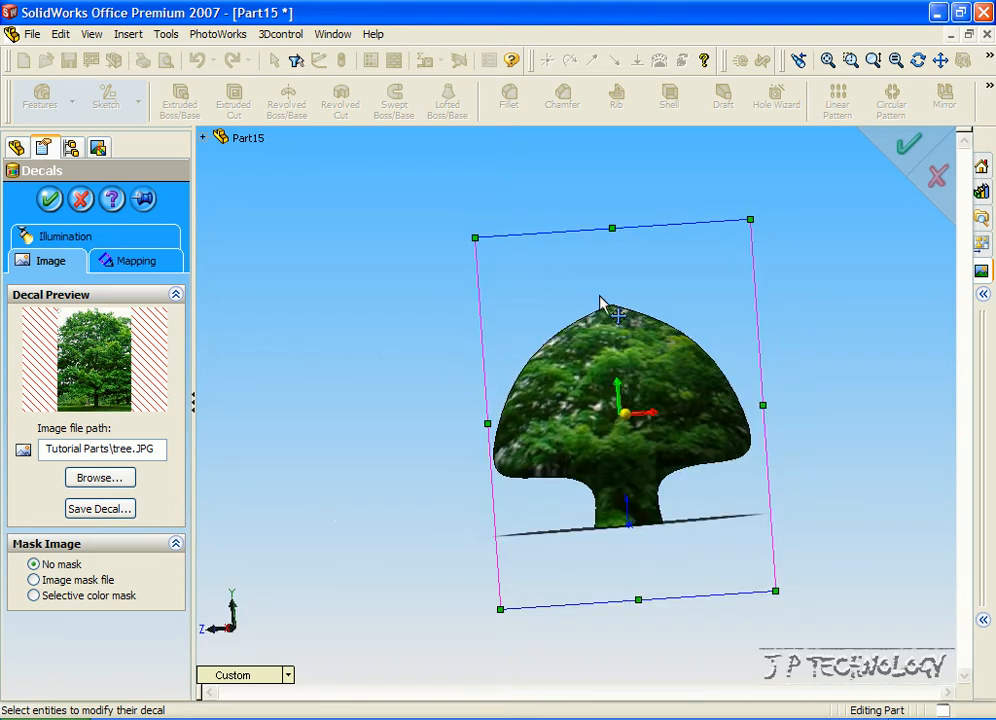
pyautogui.moveTo(605, 351); pyautogui.dragTo(573, 297)
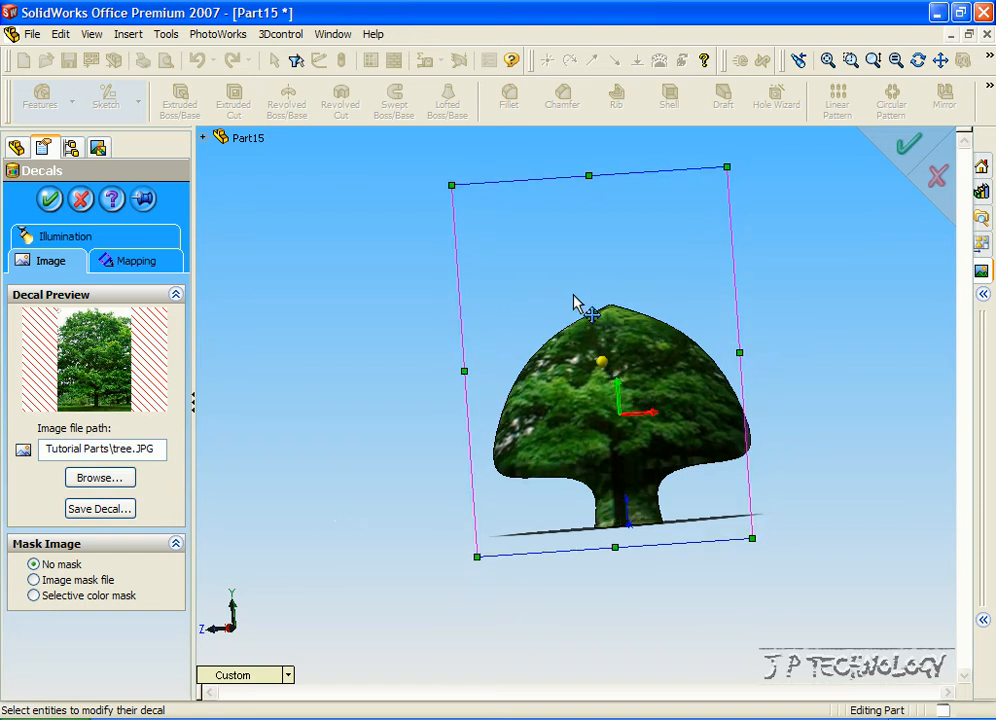
# Examine how the enlarged tree decal wraps around all sides of the body
pyautogui.moveTo(640, 349)
pyautogui.mouseDown()
pyautogui.moveTo(718, 413)
pyautogui.moveTo(709, 427)
pyautogui.moveTo(640, 436)
pyautogui.moveTo(636, 400)
pyautogui.moveTo(749, 382)
pyautogui.moveTo(757, 364)
pyautogui.moveTo(745, 351)
pyautogui.moveTo(754, 356)
pyautogui.moveTo(738, 442)
pyautogui.moveTo(791, 456)
pyautogui.mouseUp()
pyautogui.press('Left')
pyautogui.press('Left')
pyautogui.press('Left')
pyautogui.press('Left')
pyautogui.press('Left')
pyautogui.press('Left')
pyautogui.press('Left')
pyautogui.press('Left')
pyautogui.press('Left')
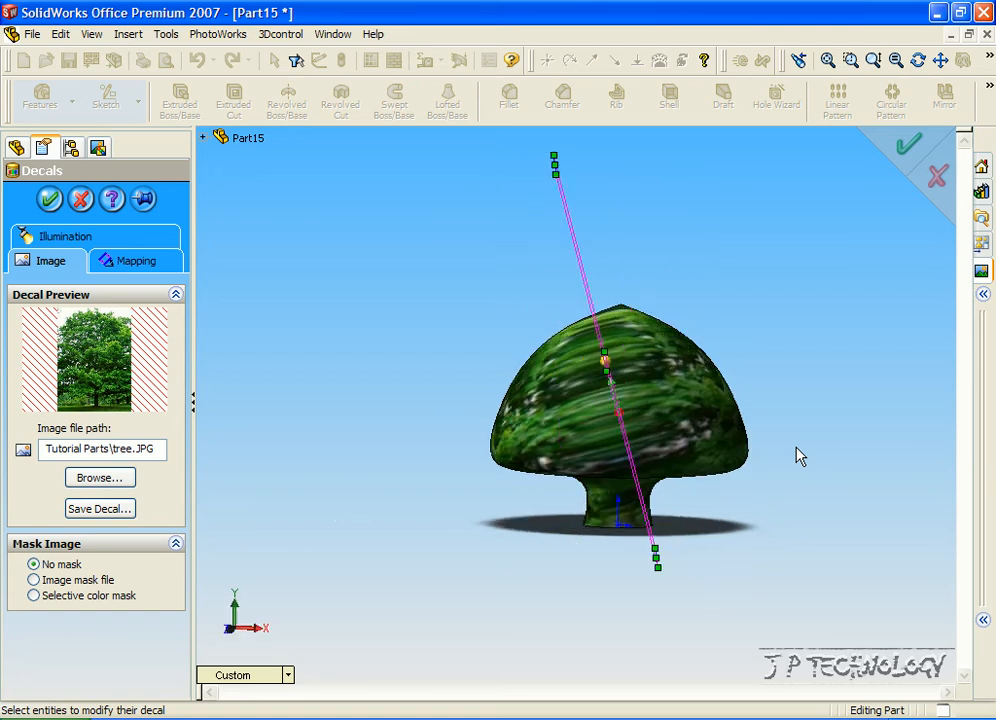
pyautogui.press('Left')
pyautogui.press('Left')
pyautogui.press('Left')
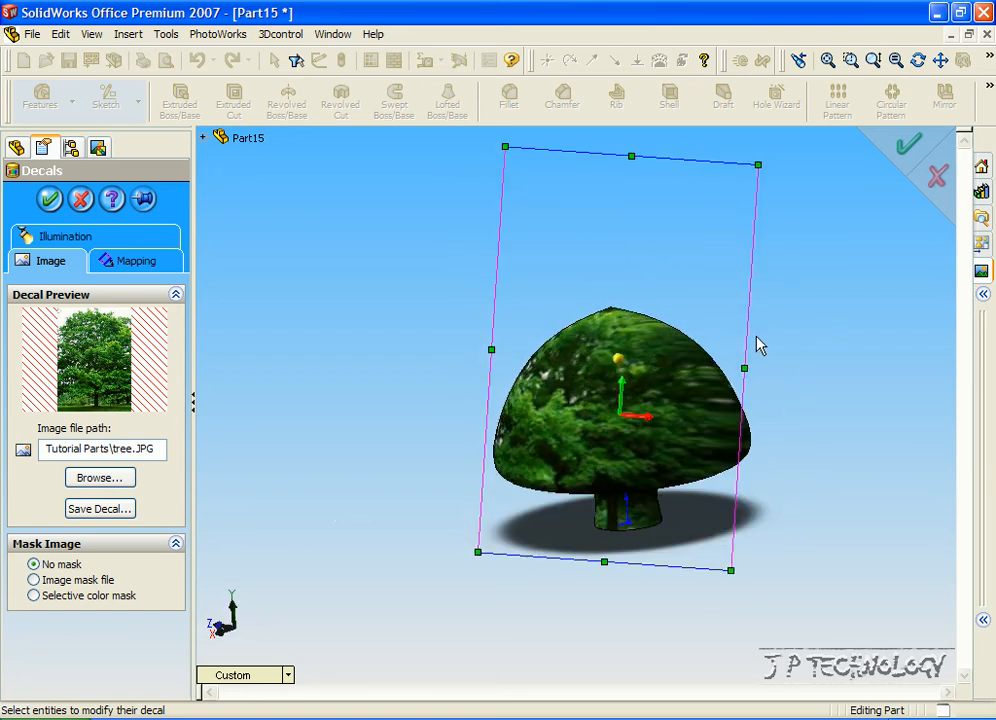
# Accept the tree decal and render the decaled body with PhotoWorks
pyautogui.click(907, 152)
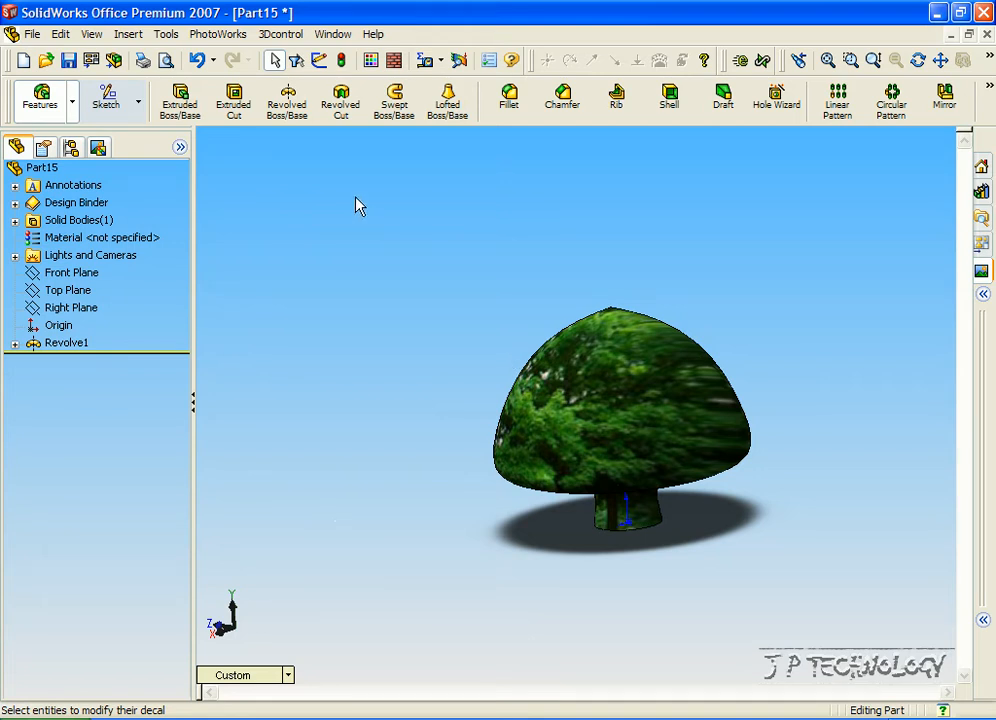
pyautogui.click(226, 36)
pyautogui.click(268, 119)
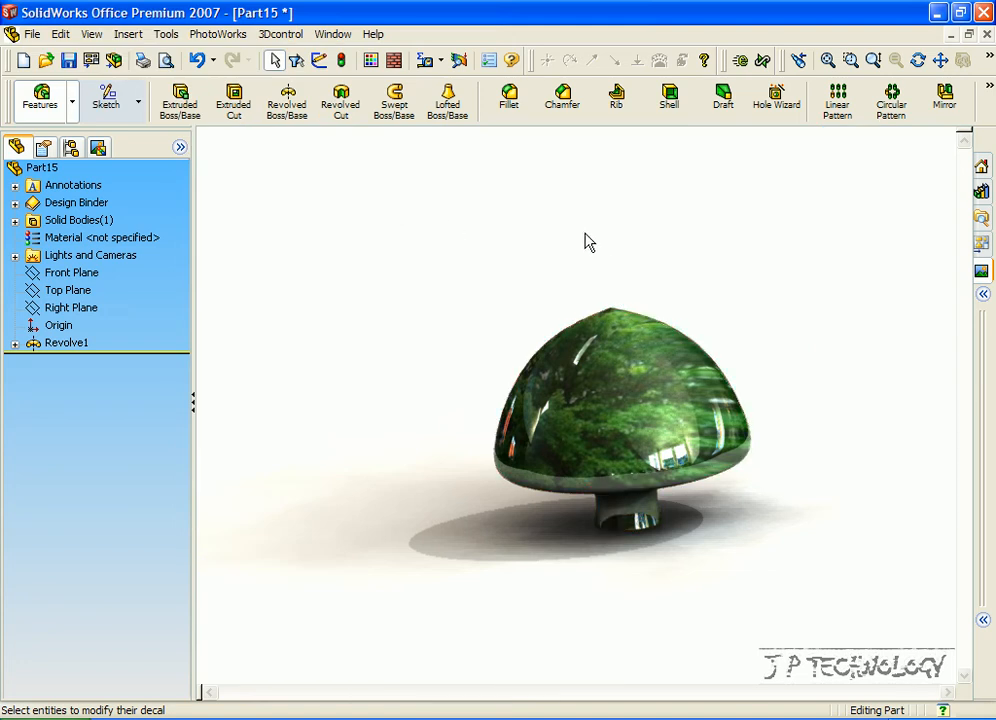
pyautogui.moveTo(585, 242); pyautogui.dragTo(585, 242, button='middle')
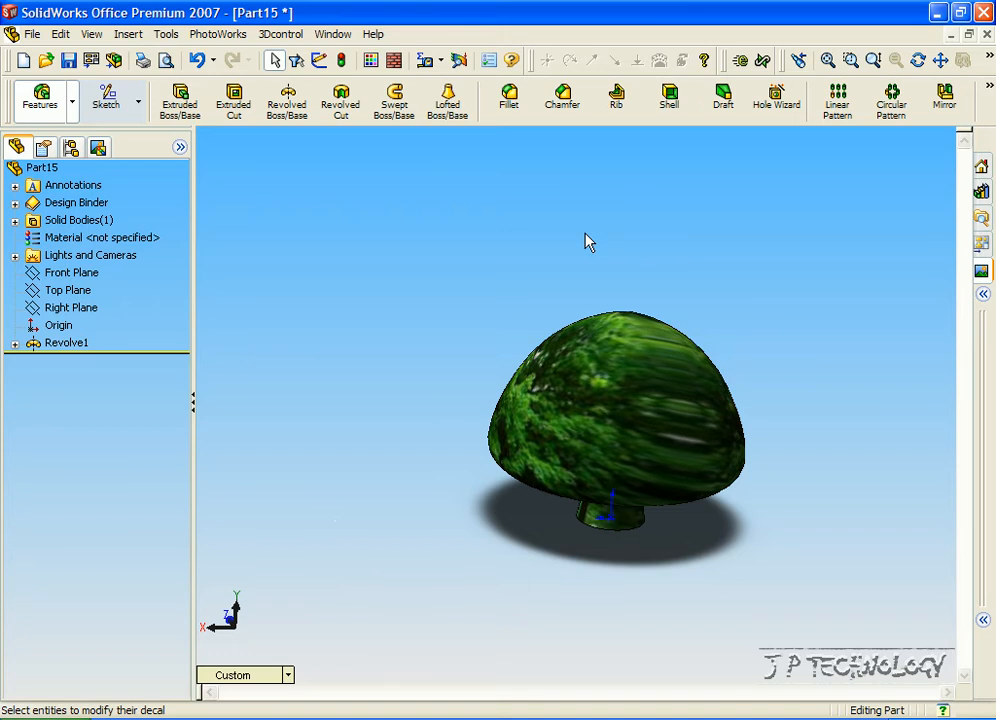
pyautogui.press('Up')
pyautogui.press('Up')
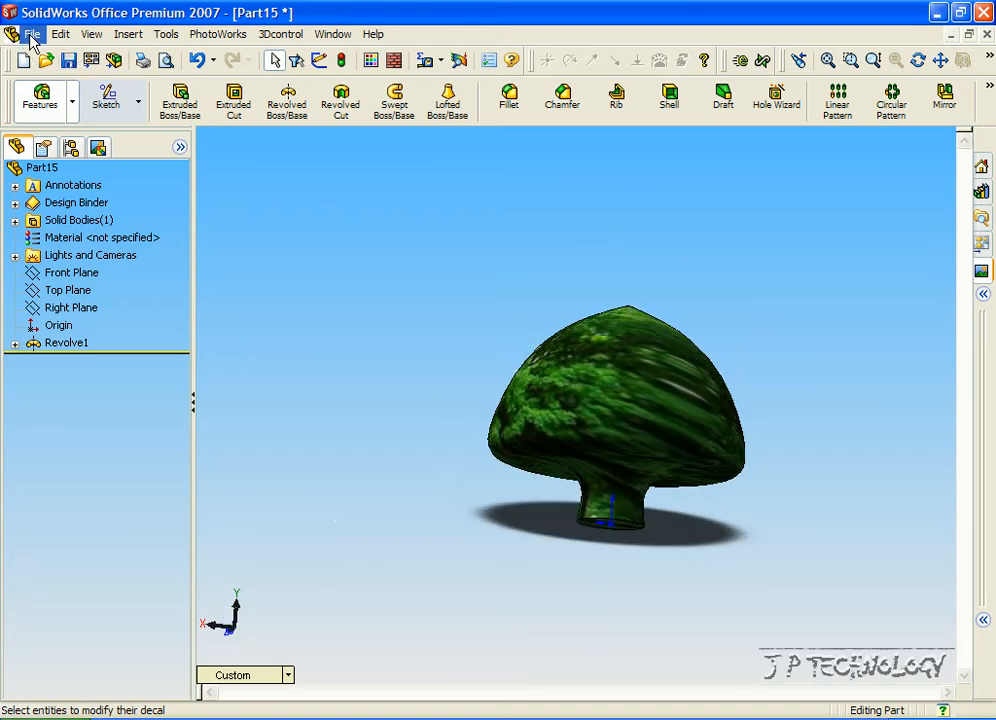
# Create a new part document
pyautogui.click(14, 34)
pyautogui.click(29, 56)
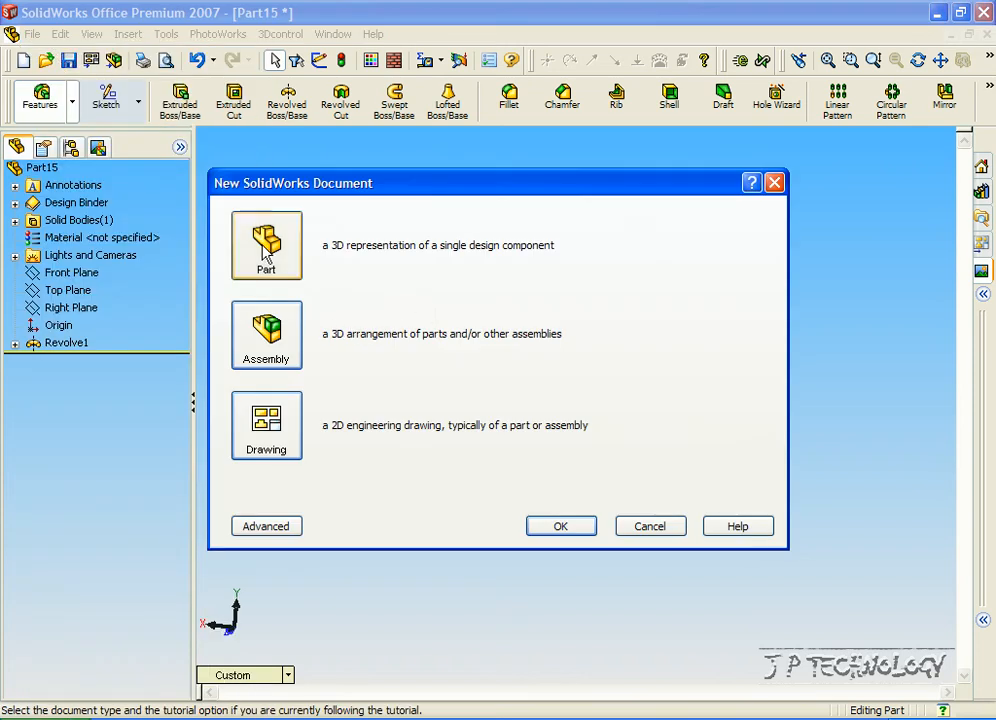
pyautogui.click(575, 528)
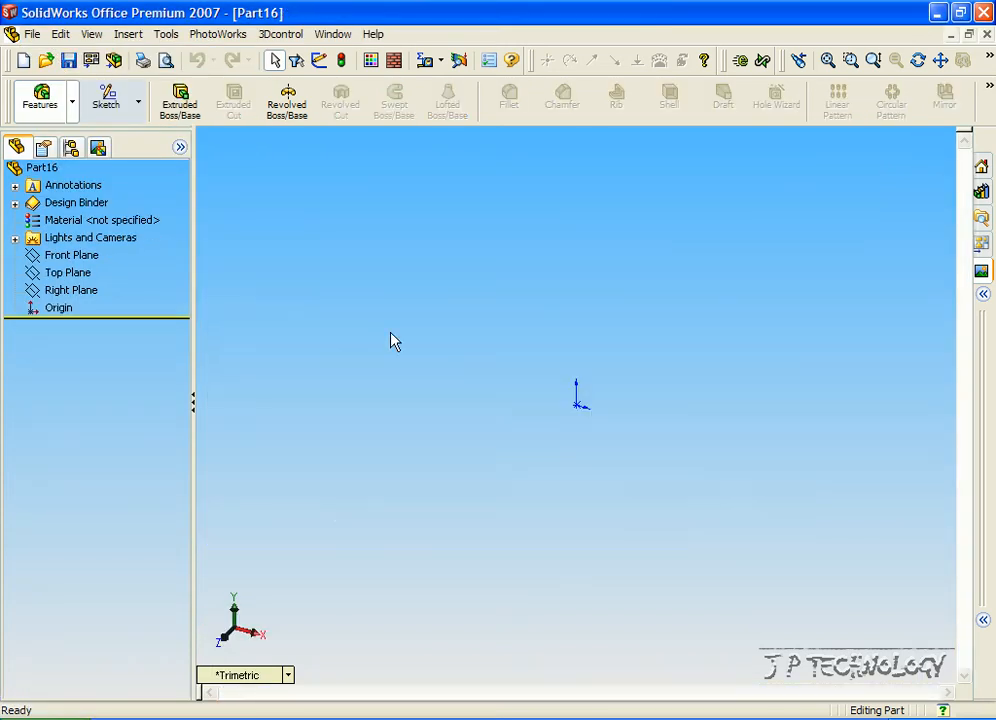
# On the Front Plane, sketch a horizontal line about 13 mm long ending at the origin and a vertical line about 100 mm up from there
pyautogui.click(108, 100)
pyautogui.click(60, 257)
pyautogui.click(352, 104)
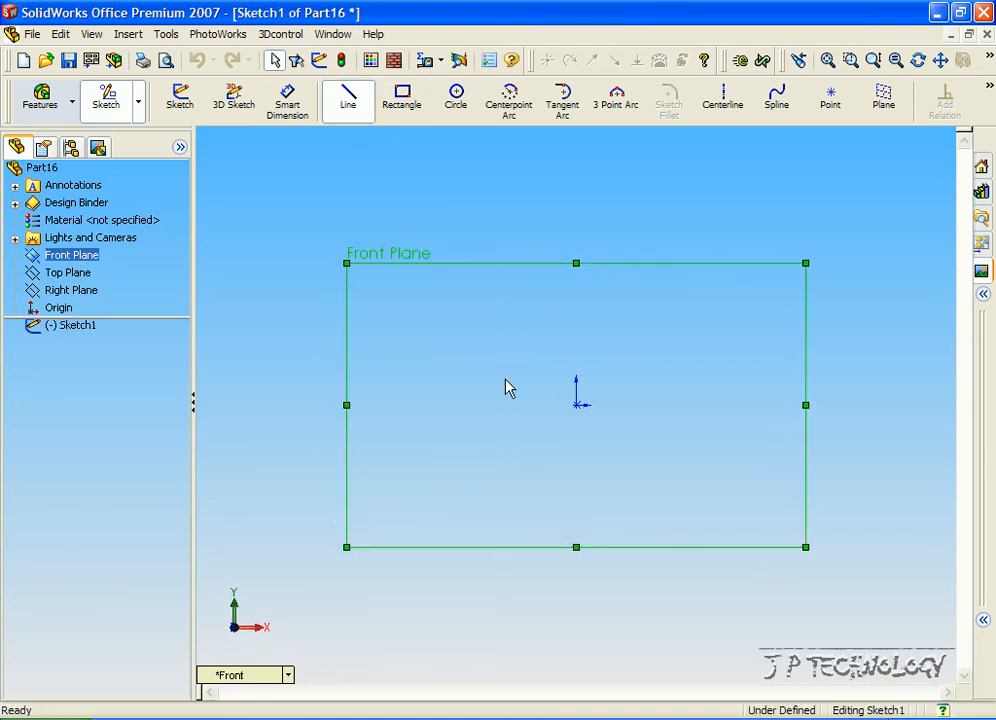
pyautogui.click(576, 405)
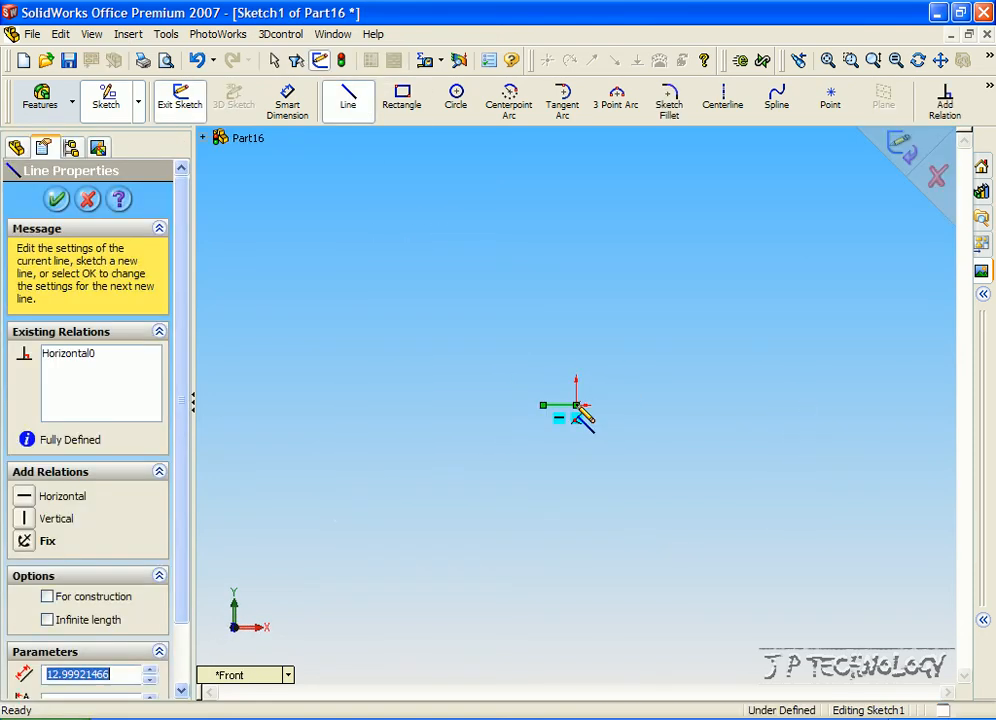
pyautogui.click(576, 148)
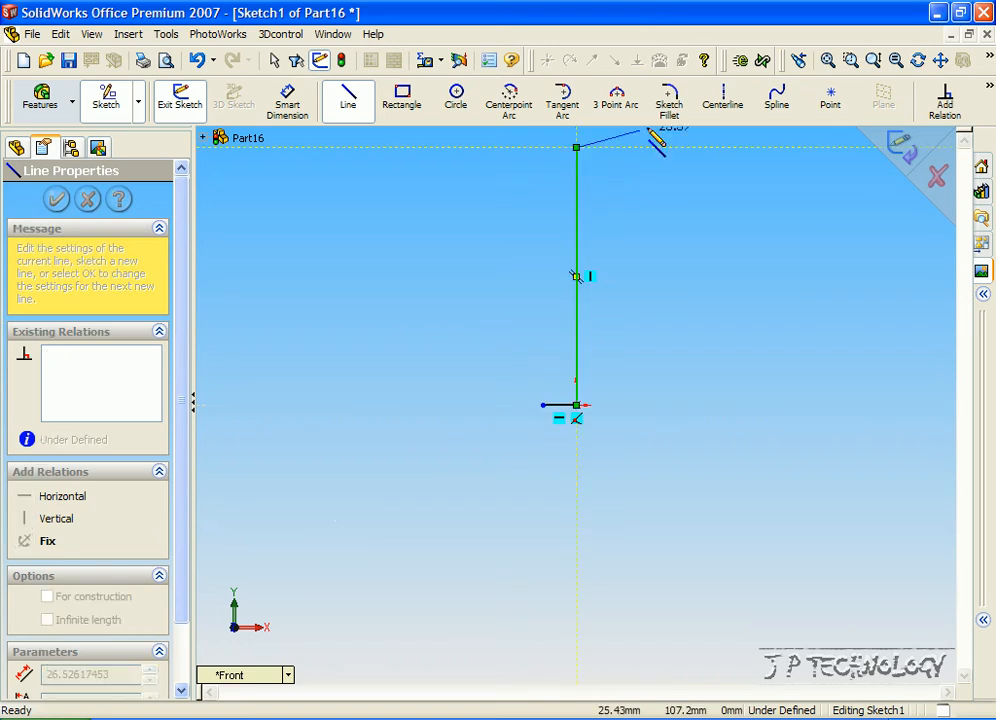
# Close the profile with a conical-tree-shaped spline from the vertical line's upper end to the short line's outer end, and finish the sketch
pyautogui.click(776, 100)
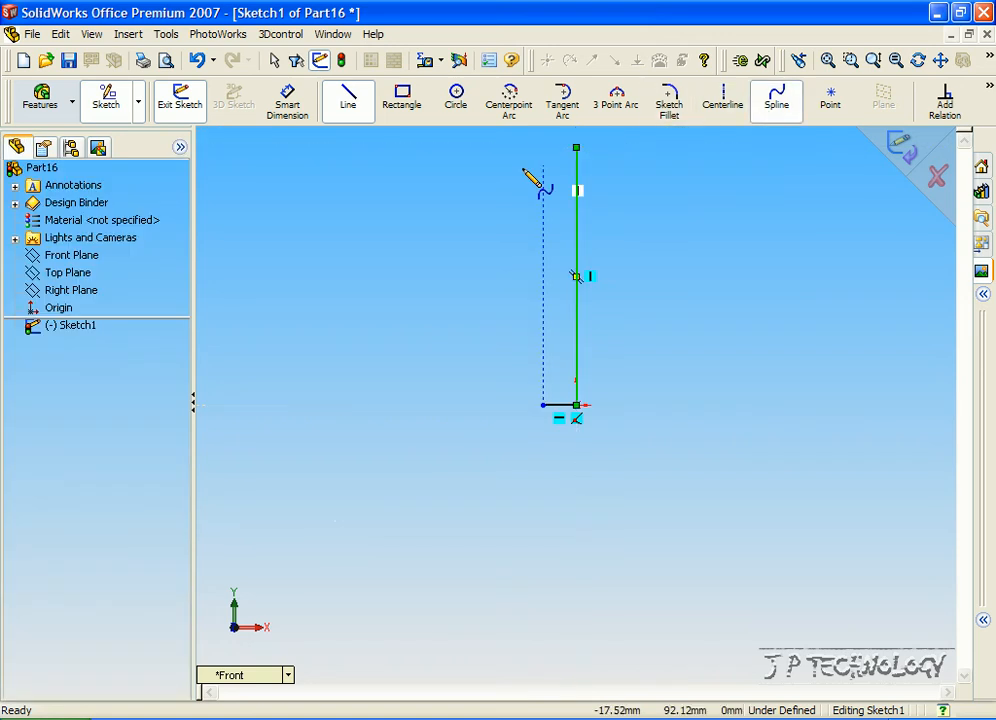
pyautogui.click(577, 150)
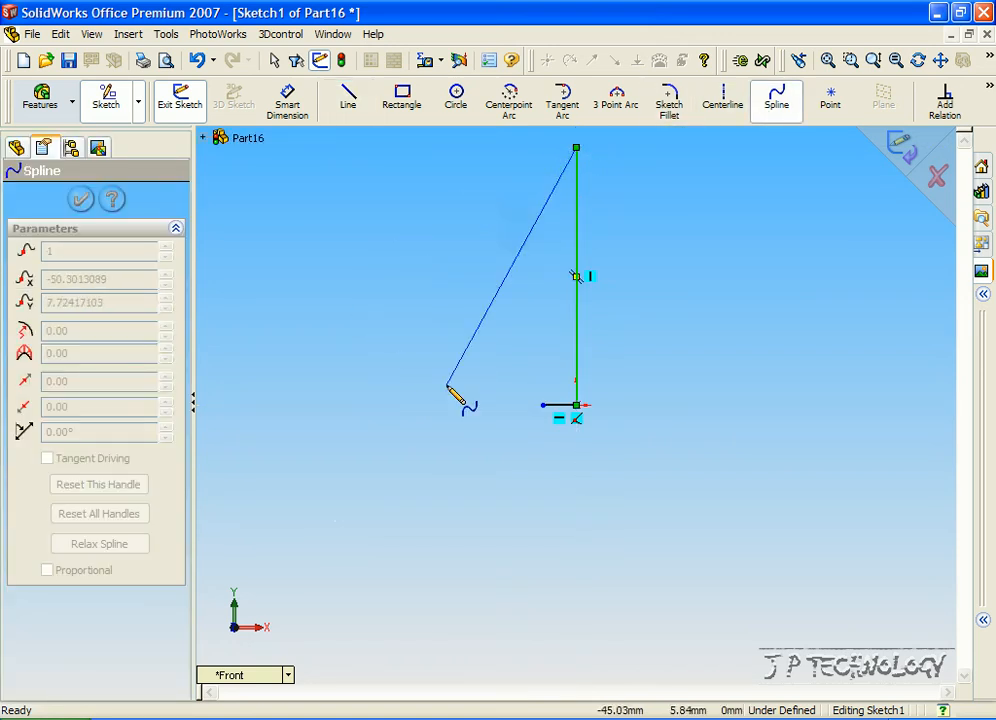
pyautogui.click(483, 291)
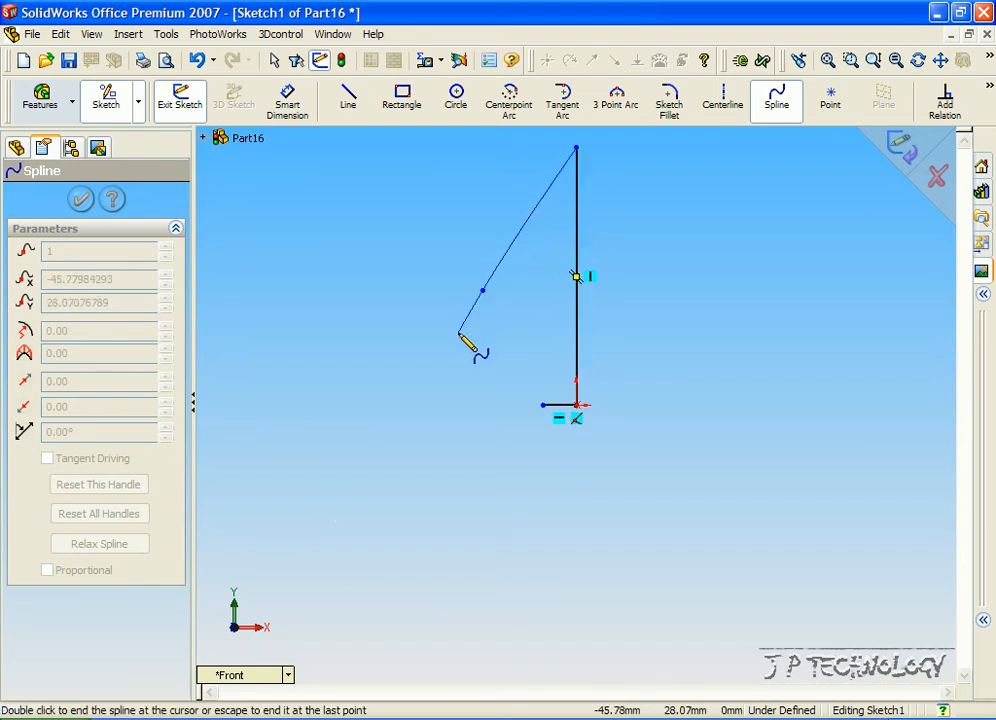
pyautogui.click(422, 345)
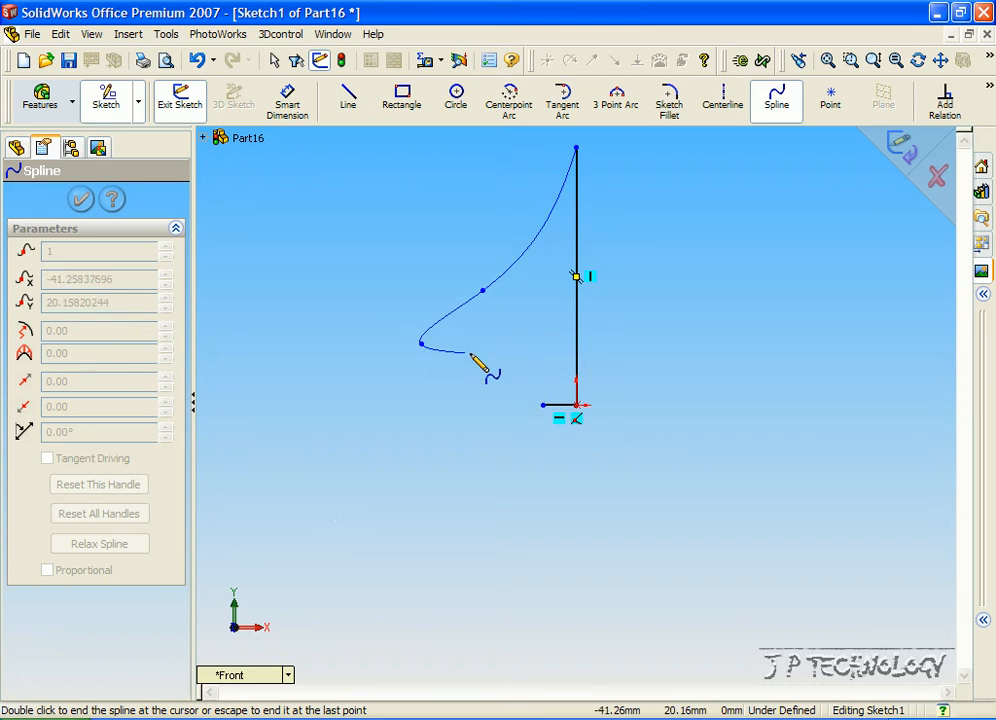
pyautogui.click(542, 360)
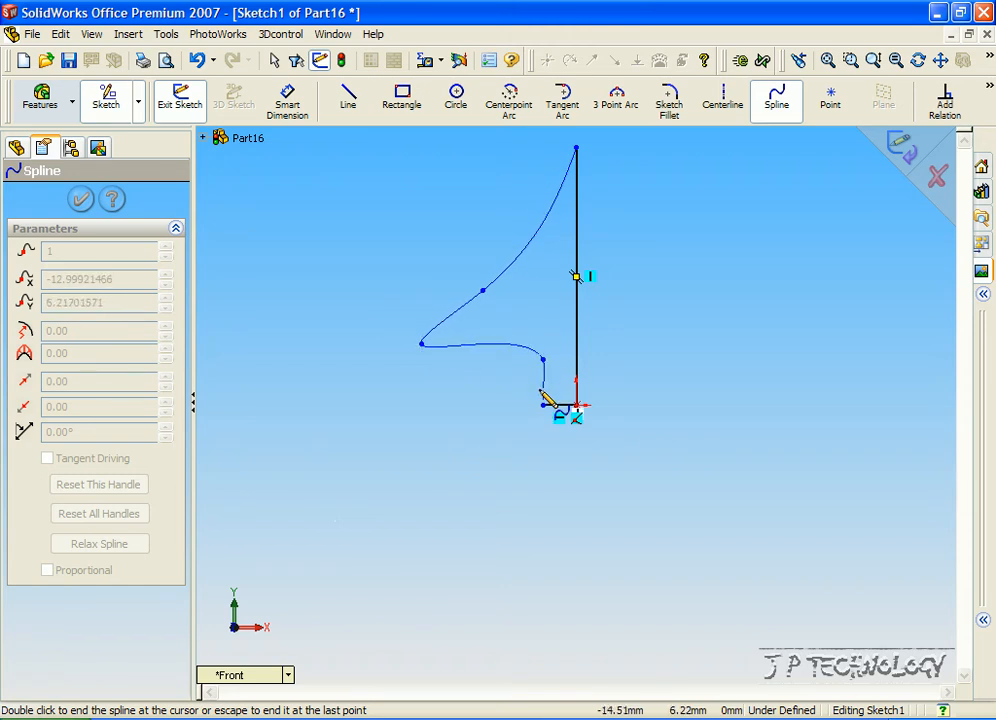
pyautogui.rightClick(691, 293)
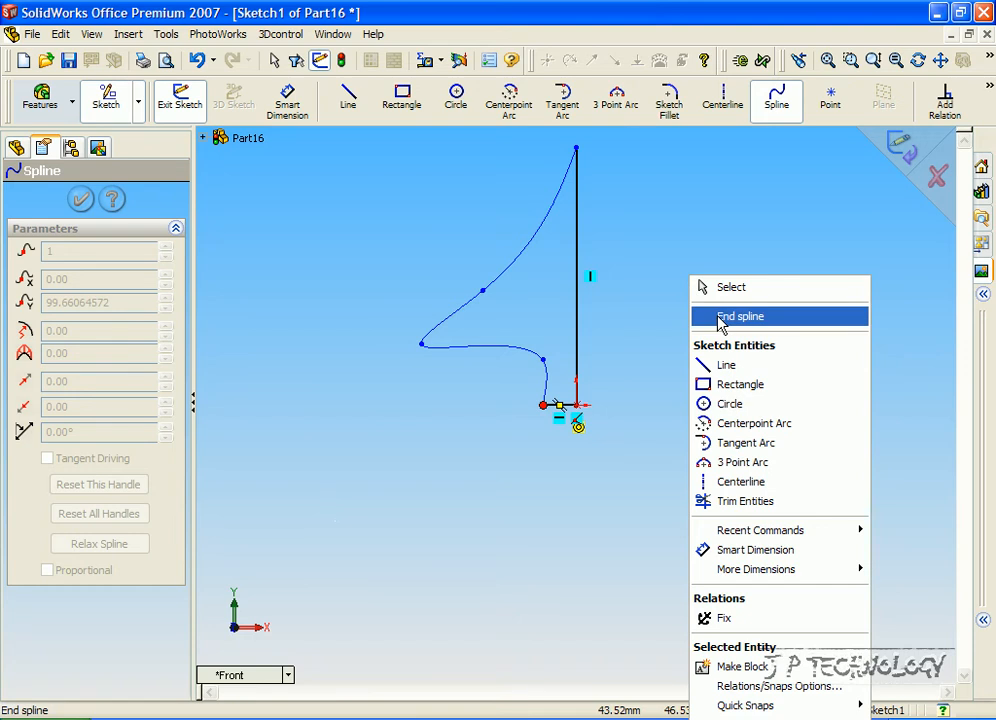
pyautogui.click(740, 317)
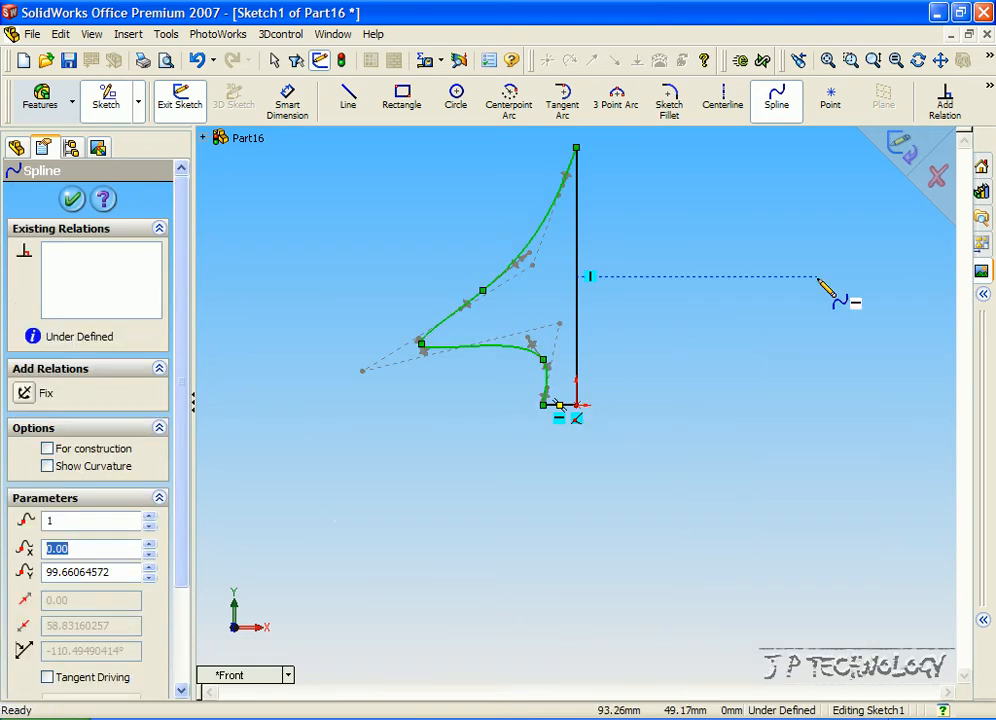
pyautogui.click(905, 152)
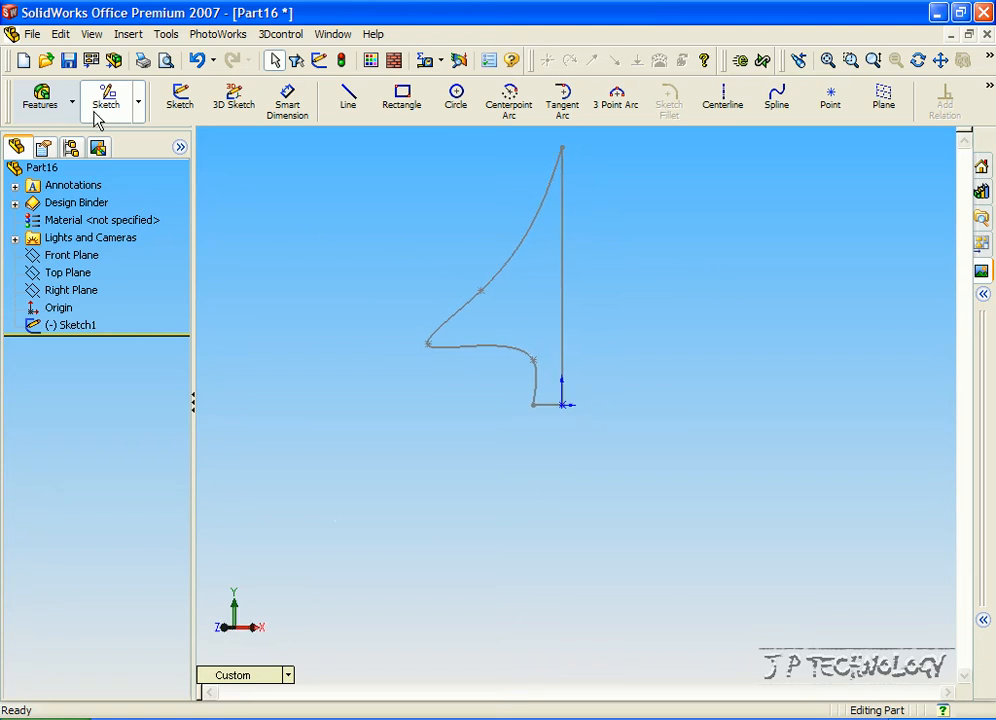
# Revolve the tree profile 360 degrees about its vertical line
pyautogui.click(31, 102)
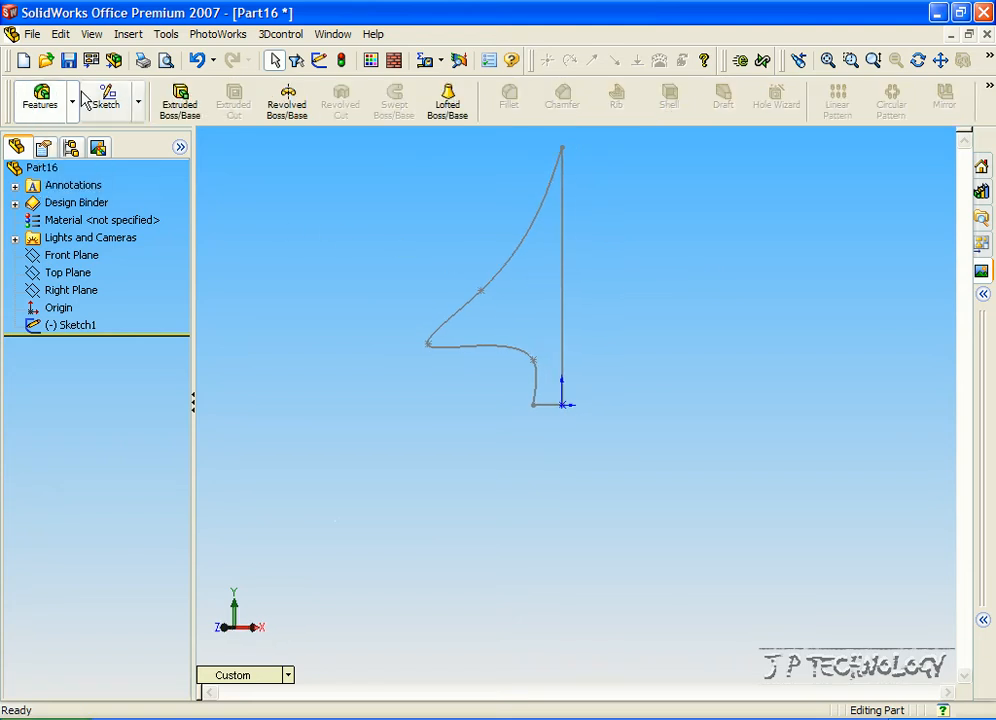
pyautogui.click(287, 100)
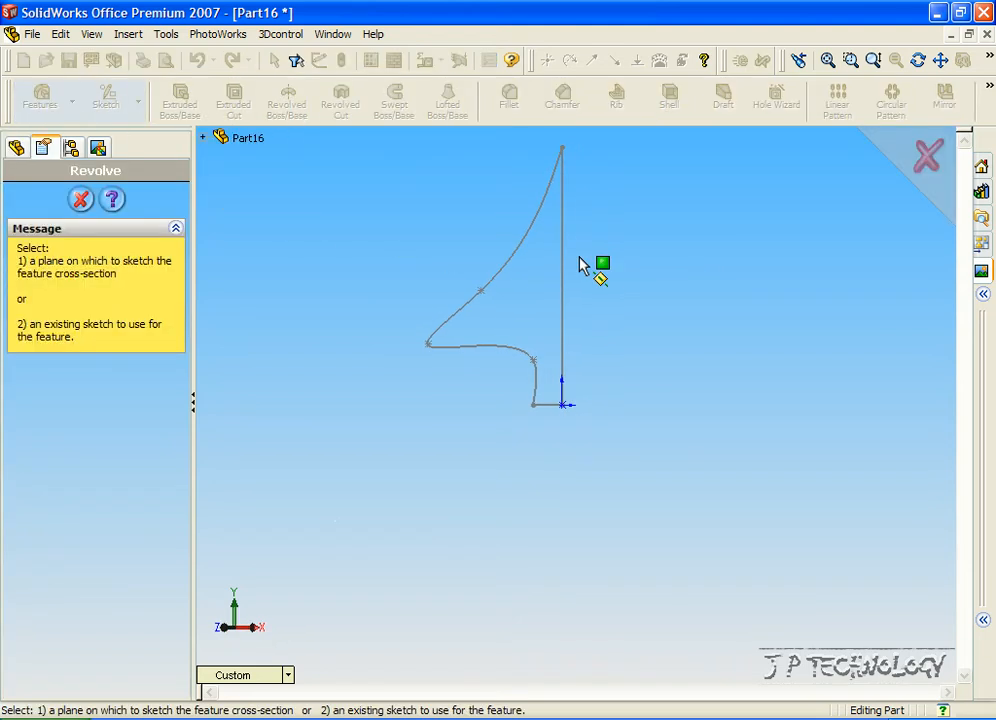
pyautogui.click(524, 259)
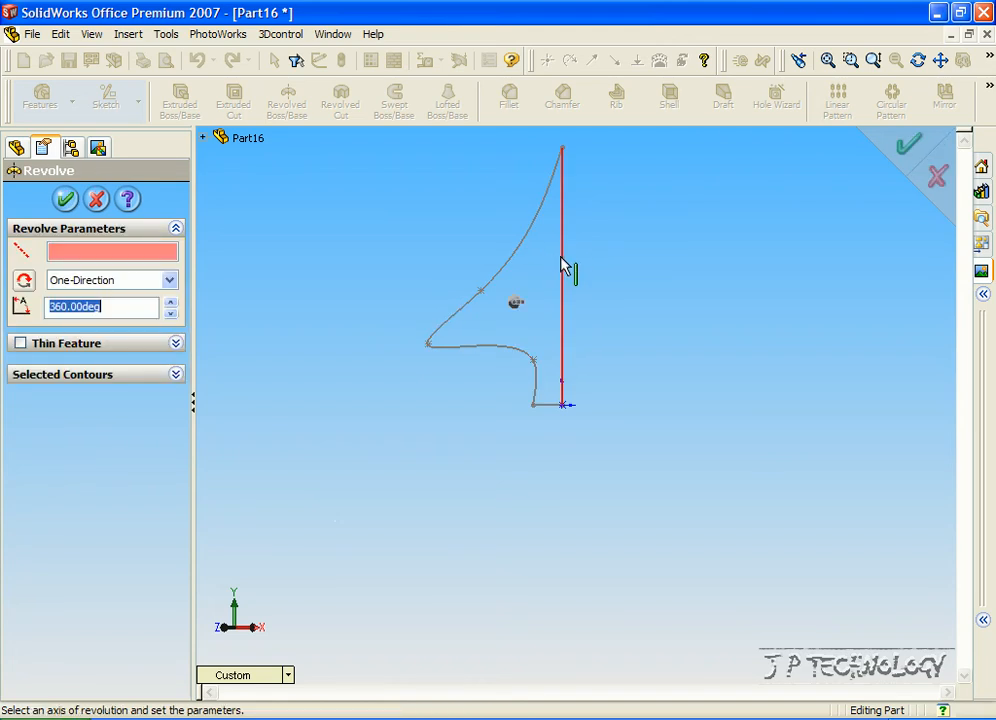
pyautogui.click(564, 266)
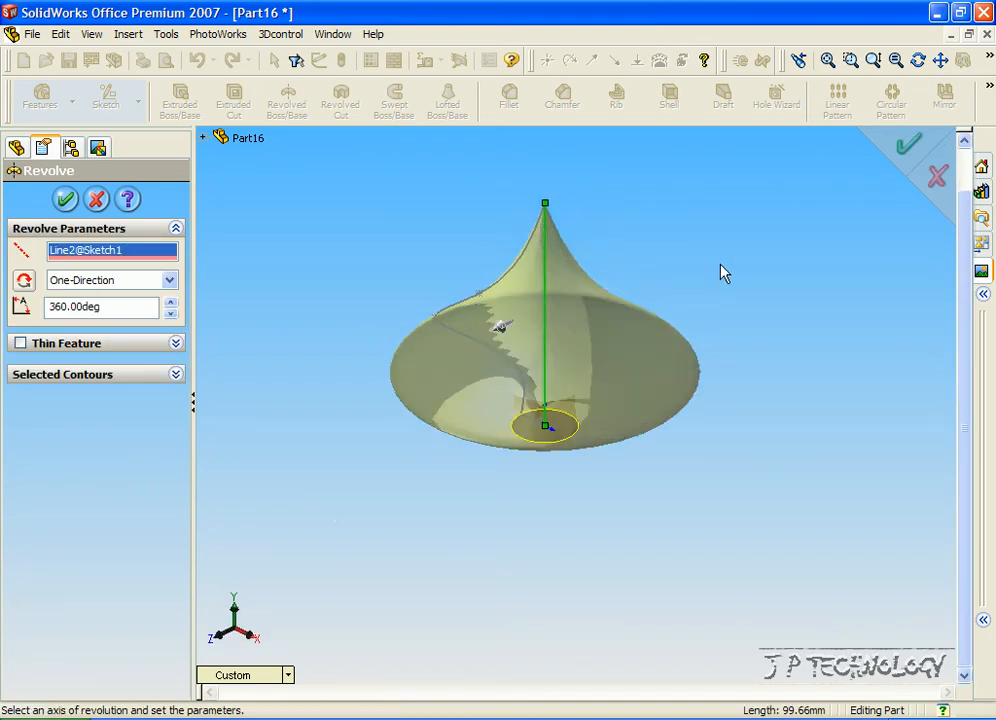
pyautogui.click(905, 148)
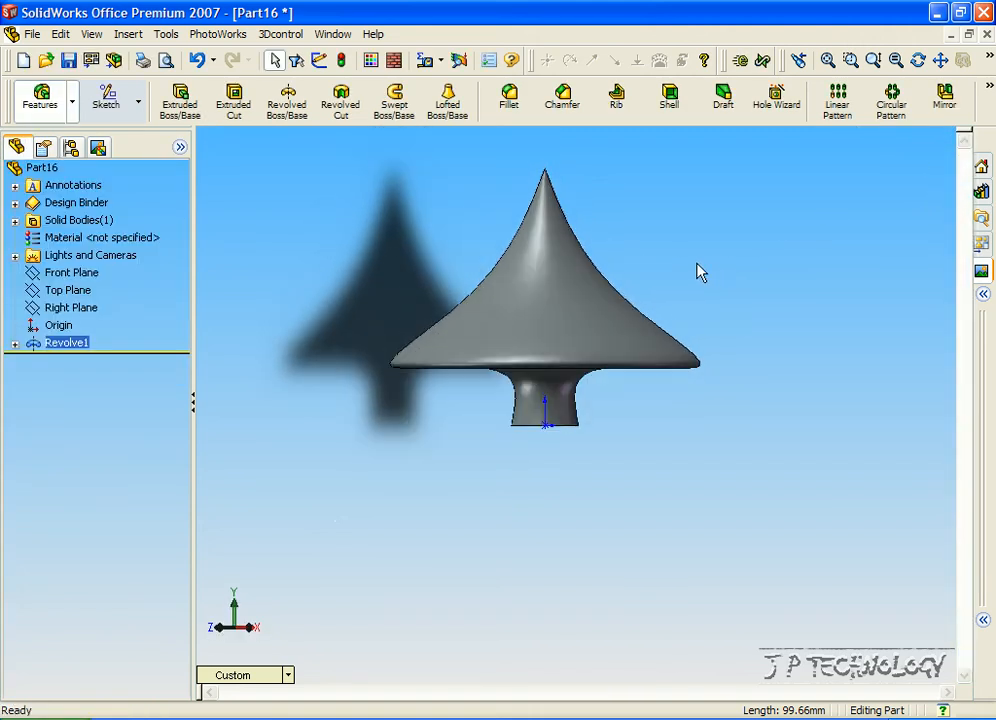
# Apply the Designed with SolidWorks logo decal to the revolved conical body
pyautogui.click(213, 34)
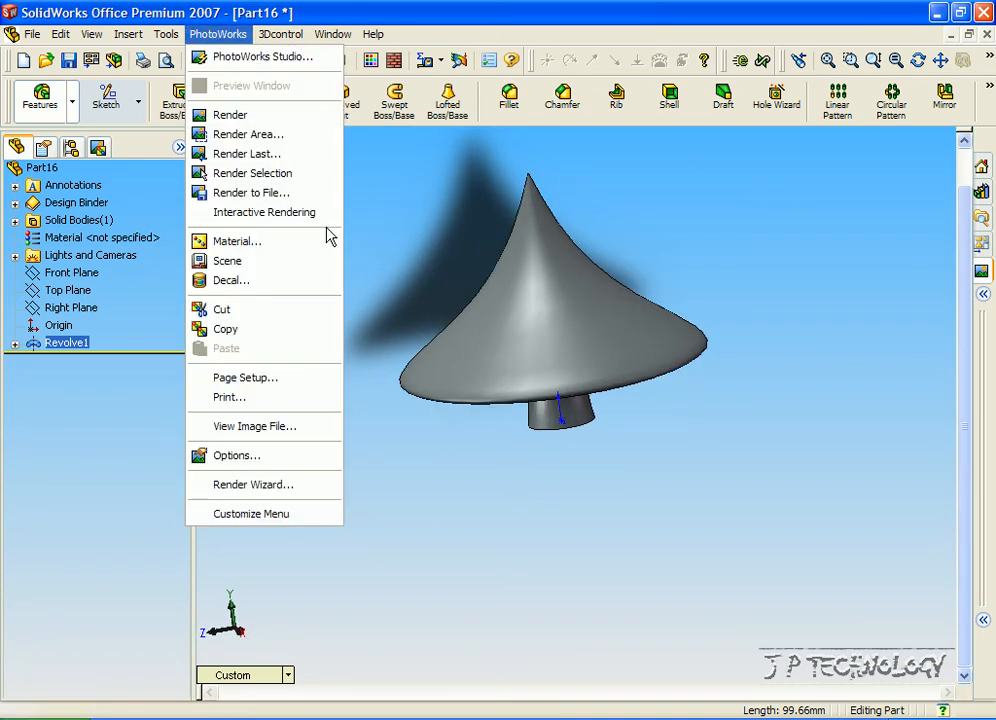
pyautogui.click(278, 280)
pyautogui.moveTo(852, 428); pyautogui.dragTo(580, 330)
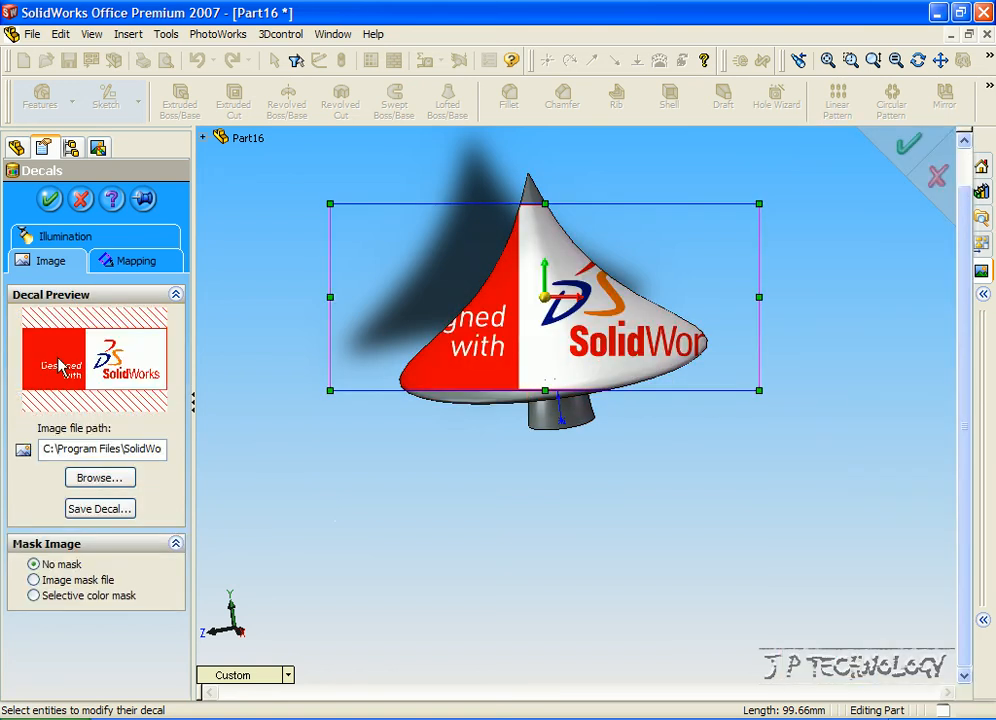
# Replace the logo image of the decal with tree2.JPG from the SW Tutorial Parts folder
pyautogui.click(99, 478)
pyautogui.click(469, 209)
pyautogui.click(332, 442)
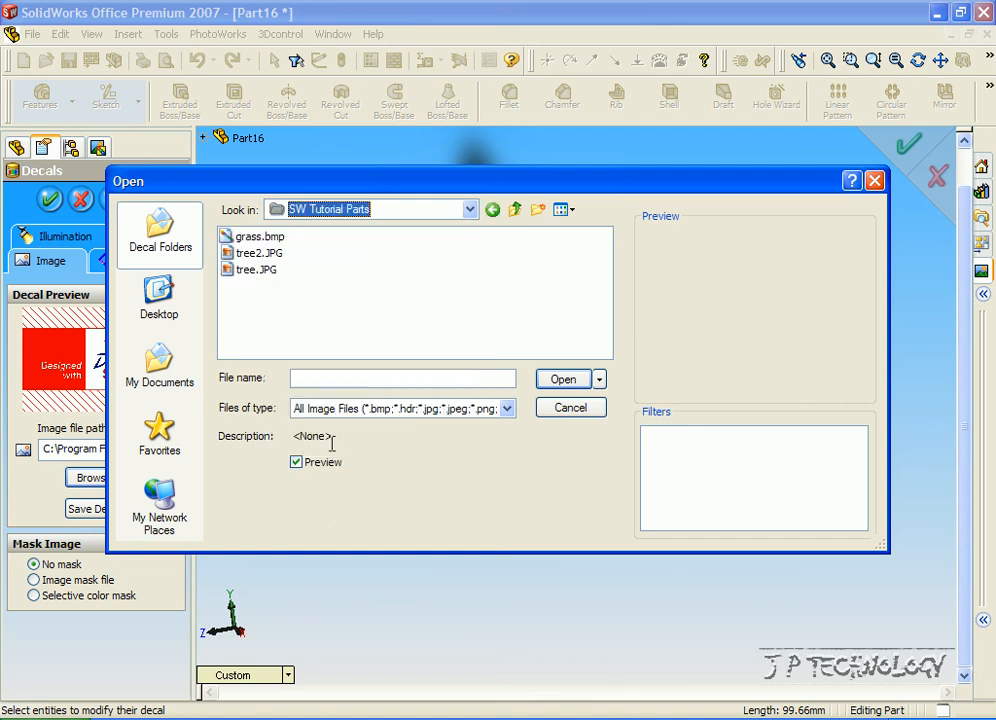
pyautogui.click(262, 253)
pyautogui.click(563, 380)
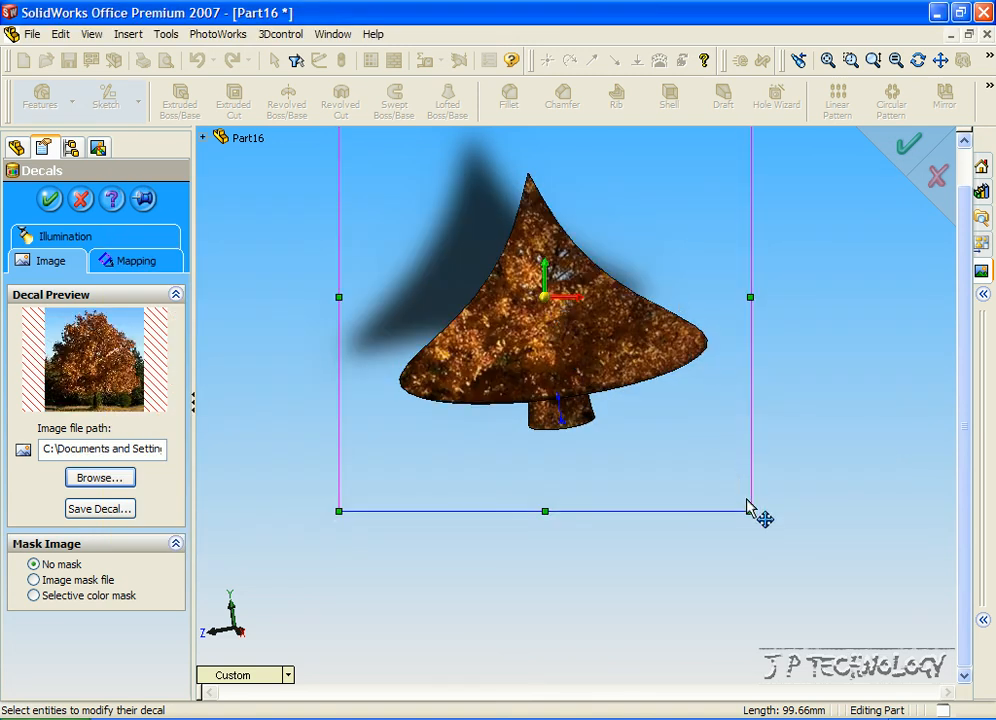
# Shrink the tree2 decal to roughly the body's width and position it so its lower edge sits just below the stem
pyautogui.moveTo(750, 511); pyautogui.dragTo(638, 385)
pyautogui.moveTo(591, 340); pyautogui.dragTo(646, 372)
pyautogui.press('Left')
pyautogui.press('Left')
pyautogui.press('Left')
pyautogui.press('Left')
pyautogui.press('Left')
pyautogui.press('Left')
pyautogui.press('Left')
pyautogui.press('Left')
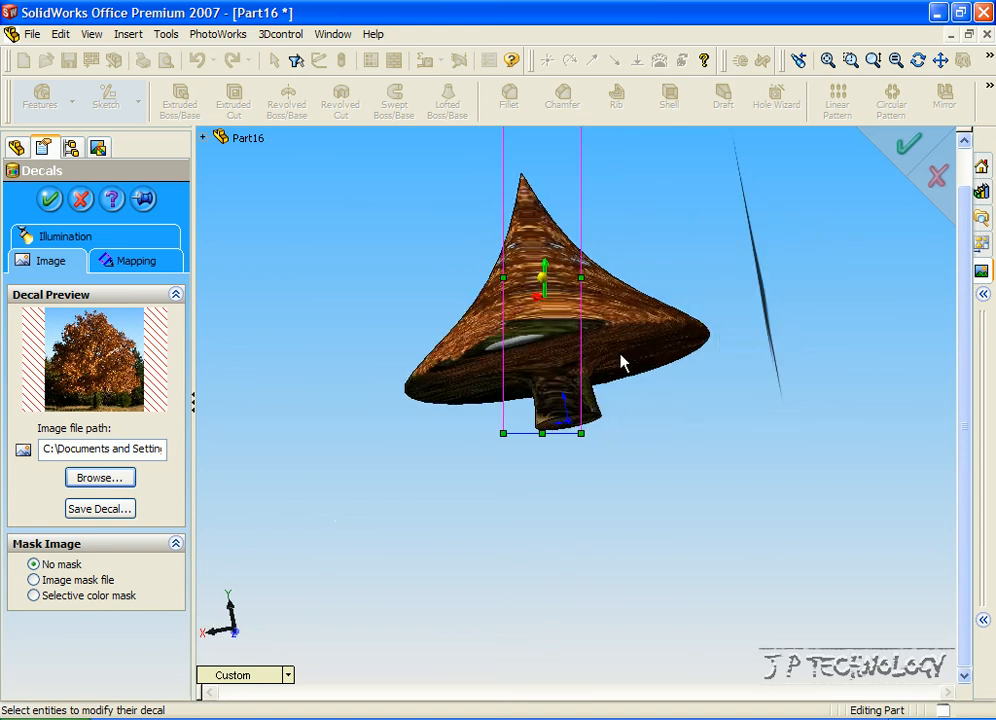
pyautogui.moveTo(465, 279); pyautogui.dragTo(460, 279)
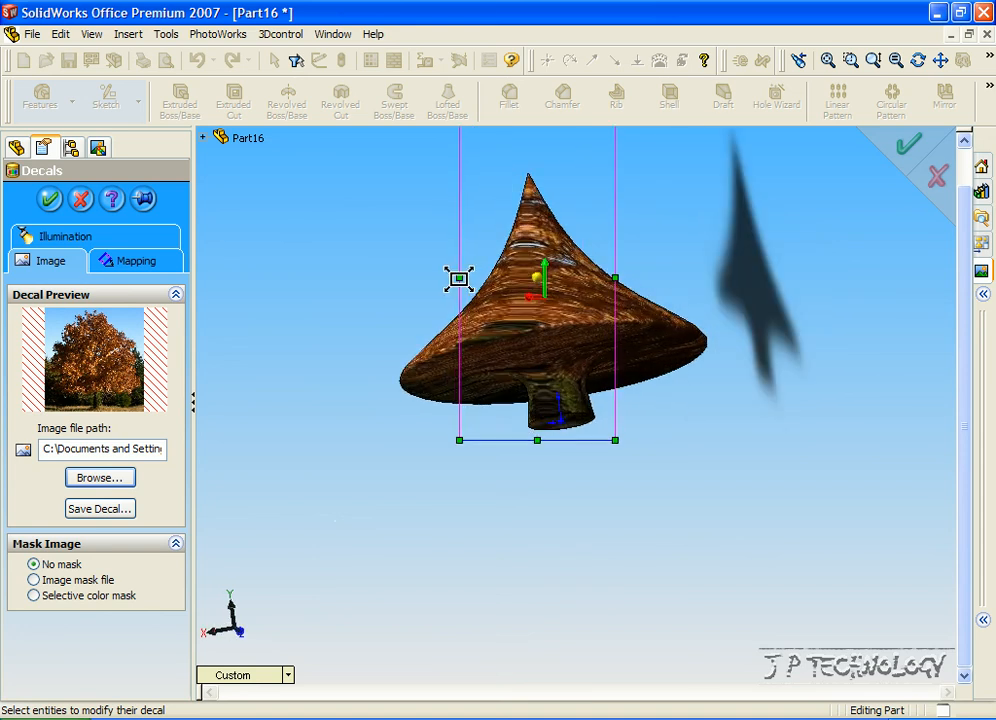
# Examine how the autumn tree image covers the conical body from below and from all sides
pyautogui.press('Down')
pyautogui.press('Down')
pyautogui.press('Down')
pyautogui.press('Left')
pyautogui.press('Left')
pyautogui.press('Left')
pyautogui.press('Left')
pyautogui.press('Left')
pyautogui.press('Left')
pyautogui.press('Left')
pyautogui.press('Left')
pyautogui.press('Left')
pyautogui.press('Left')
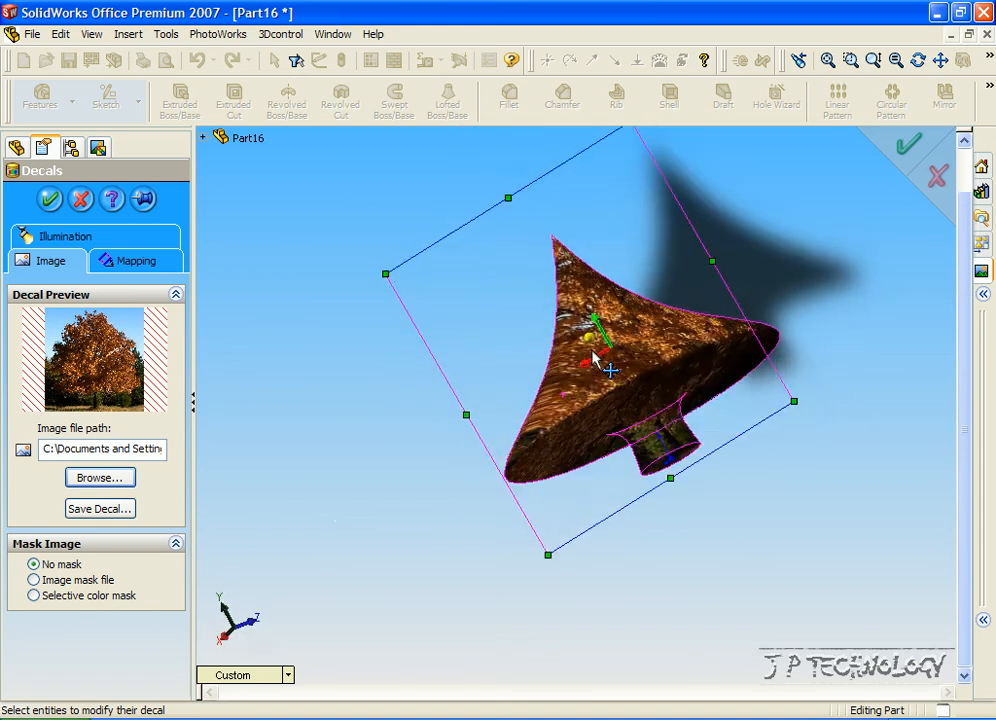
pyautogui.press('Right')
pyautogui.press('Right')
pyautogui.press('Right')
pyautogui.press('Up')
pyautogui.press('Up')
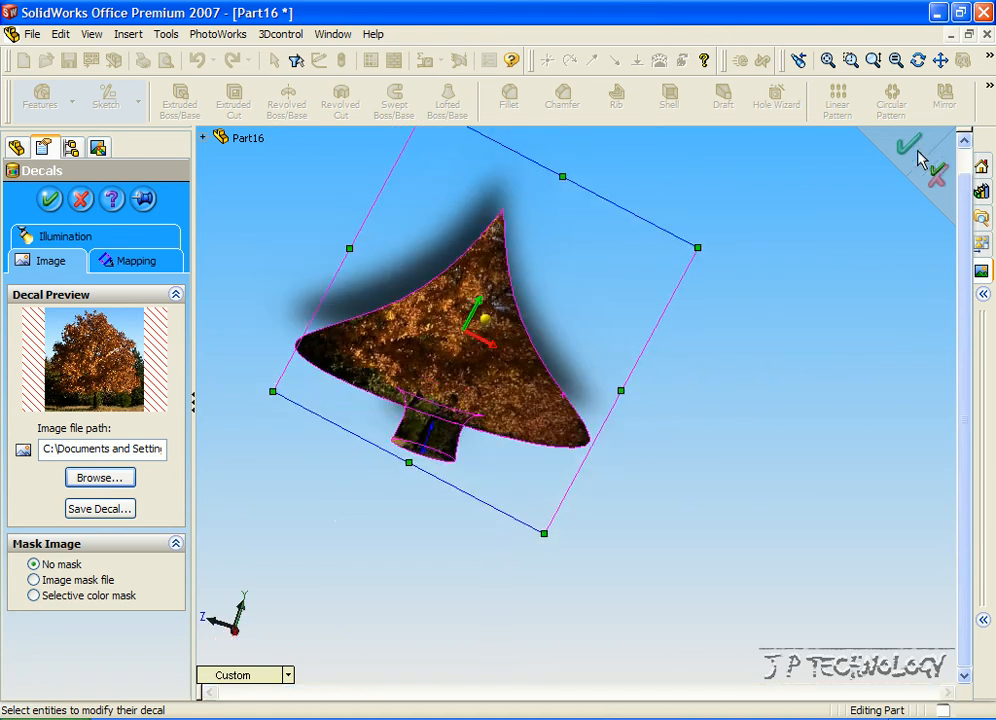
# Accept the tree2 decal and render the body with its autumn foliage side facing the viewer, seen slightly from above
pyautogui.click(910, 148)
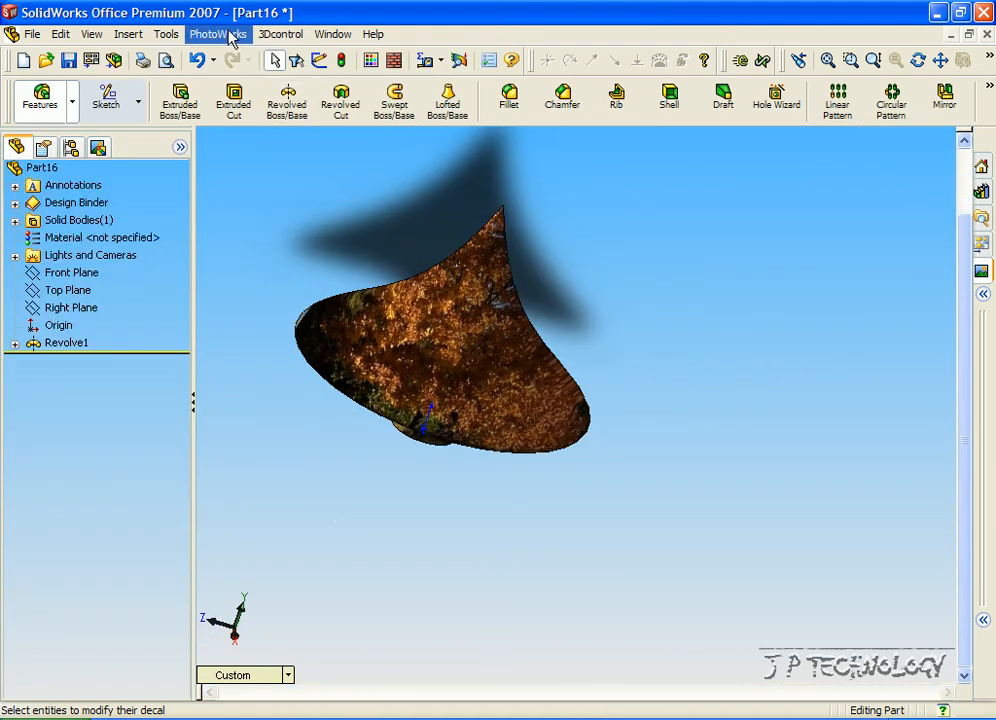
pyautogui.press('Left')
pyautogui.press('Left')
pyautogui.press('Left')
pyautogui.press('Left')
pyautogui.press('Up')
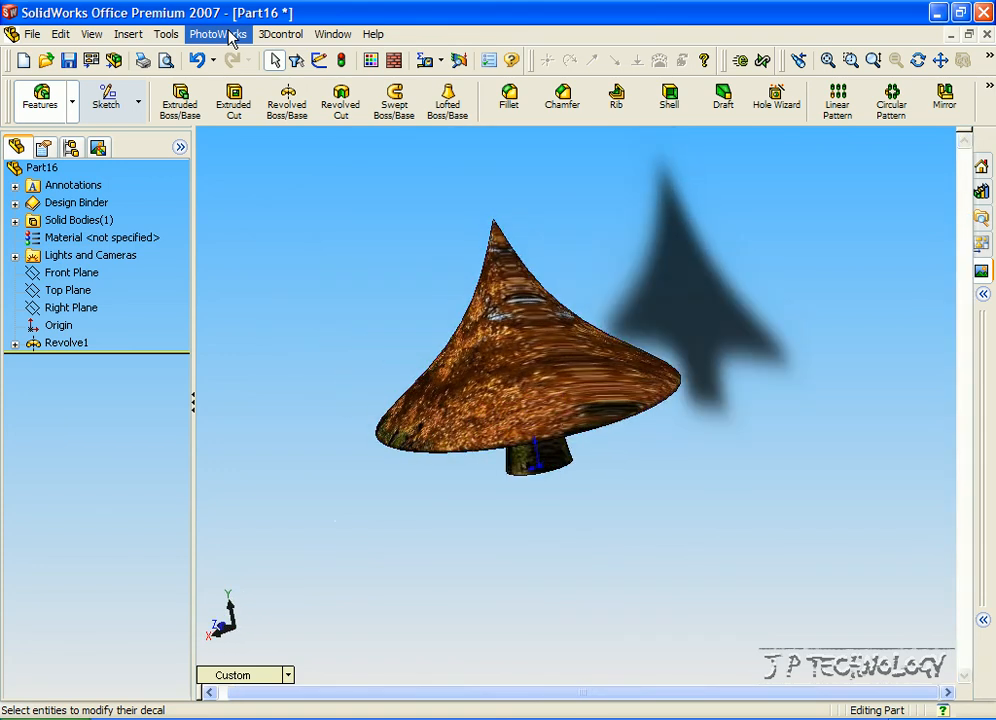
pyautogui.press('Left')
pyautogui.click(228, 35)
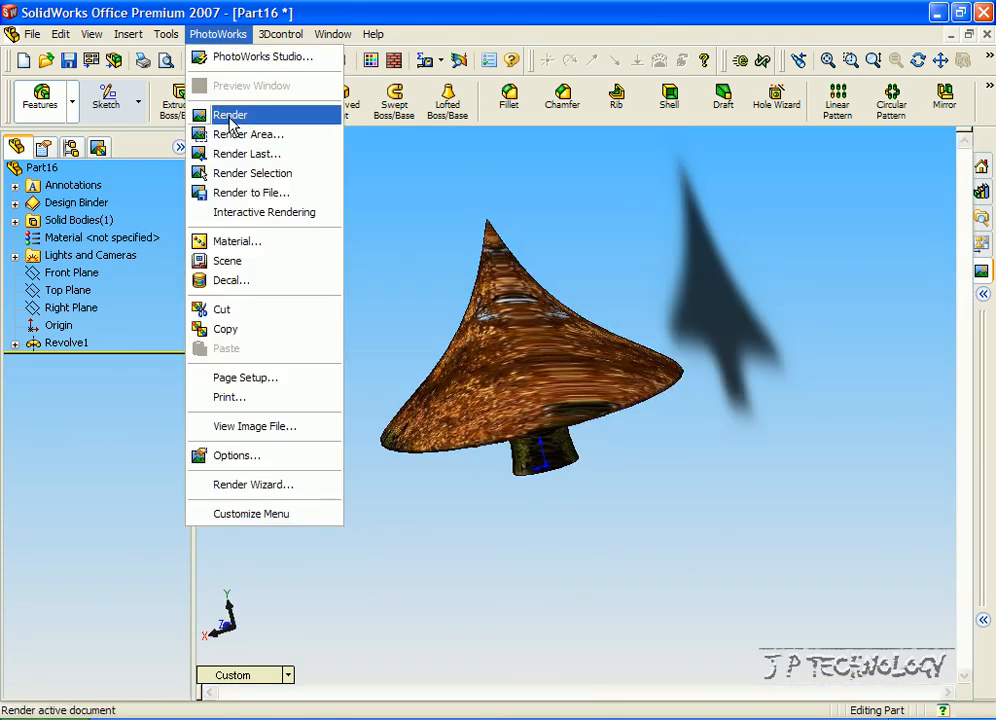
pyautogui.press('Right')
pyautogui.press('Right')
pyautogui.click(247, 284)
pyautogui.press('Right')
pyautogui.press('Right')
pyautogui.press('Right')
pyautogui.press('Right')
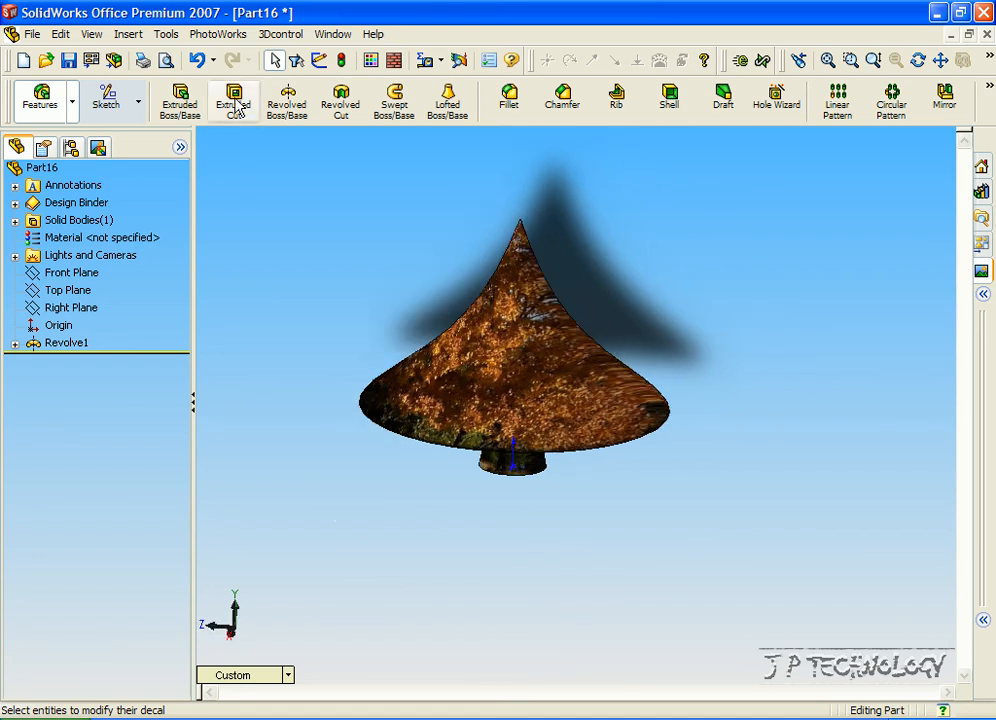
pyautogui.click(209, 41)
pyautogui.click(230, 115)
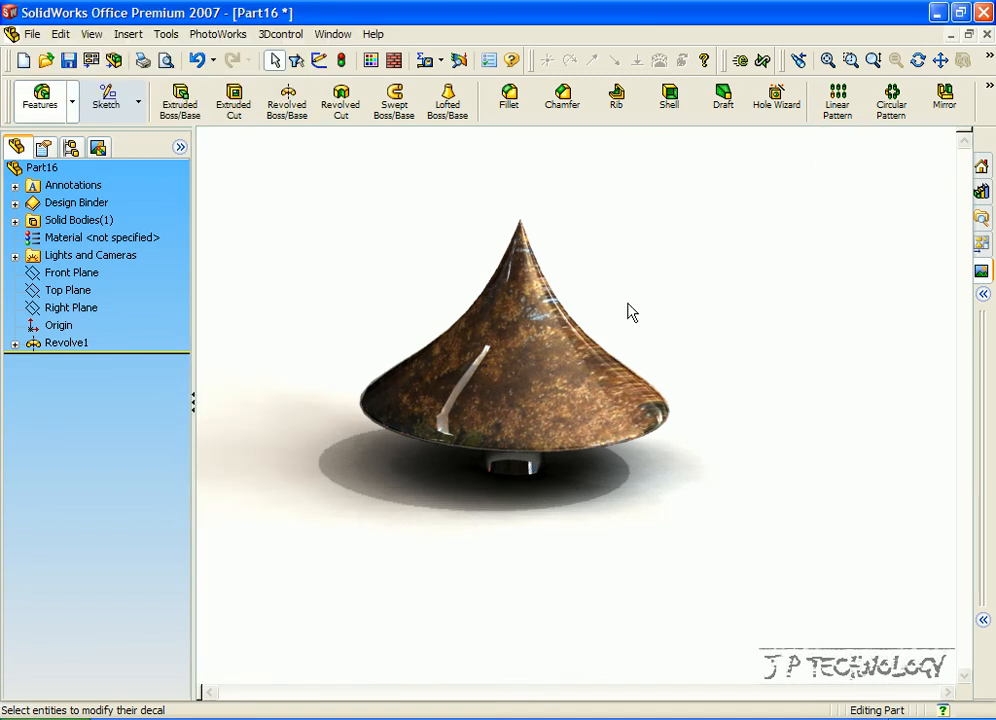
# Open the revolve's profile sketch for editing and delete its spline outline
pyautogui.moveTo(621, 303); pyautogui.dragTo(481, 291, button='middle')
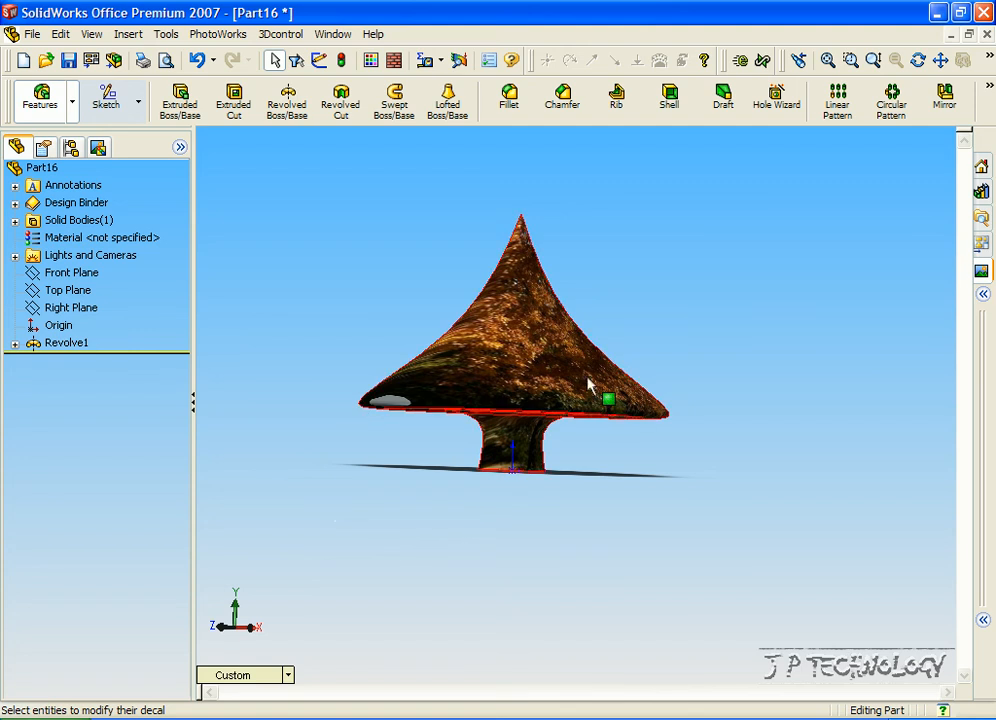
pyautogui.rightClick(15, 346)
pyautogui.click(15, 344)
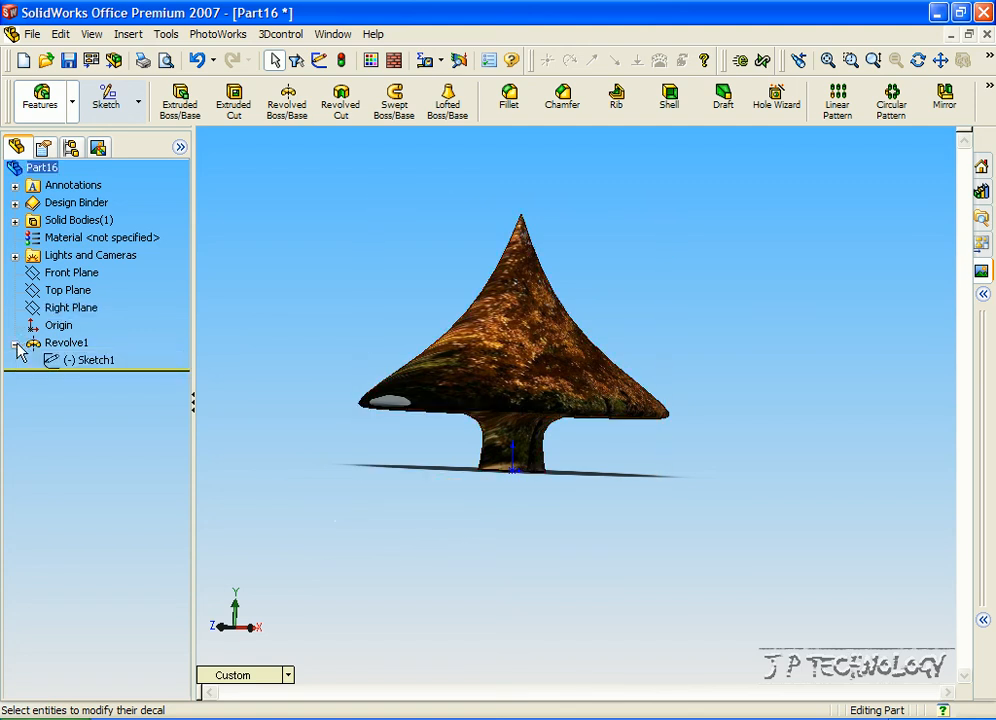
pyautogui.rightClick(85, 364)
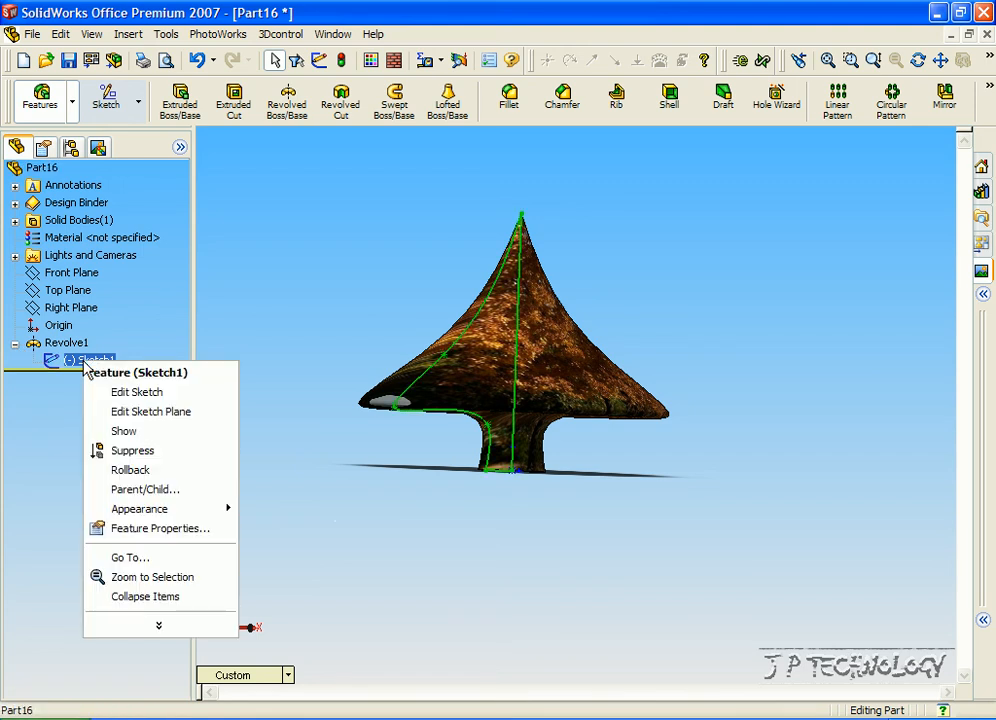
pyautogui.click(133, 391)
pyautogui.click(436, 366)
pyautogui.press('Delete')
# Draw a narrower five-point spline from the axis's upper end to the base line's outer end and rebuild the revolved body
pyautogui.click(776, 97)
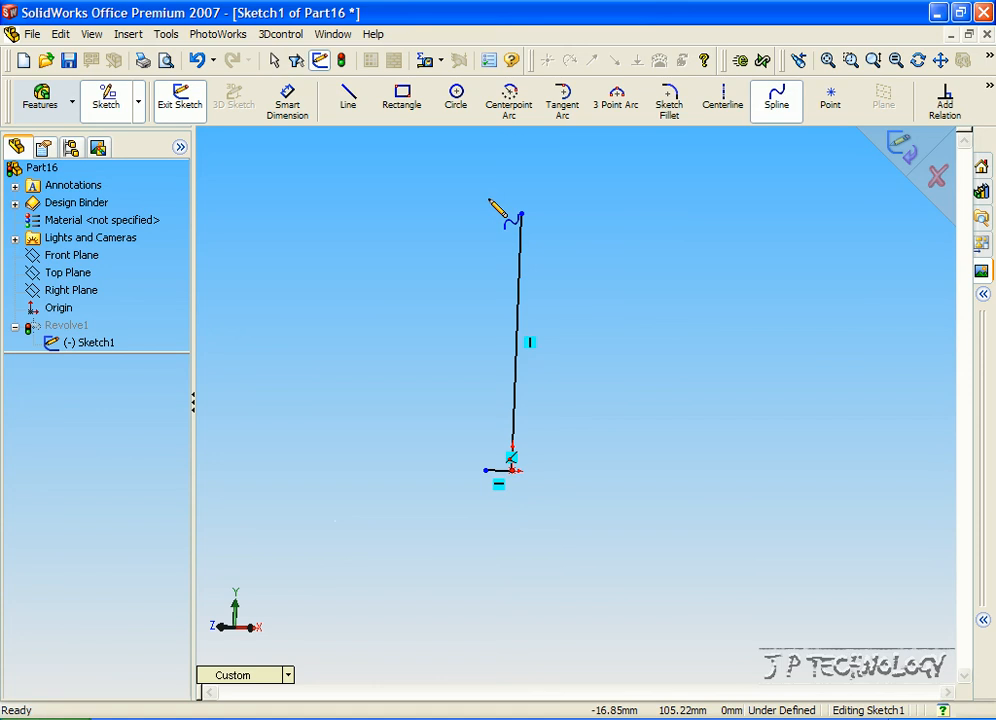
pyautogui.click(520, 214)
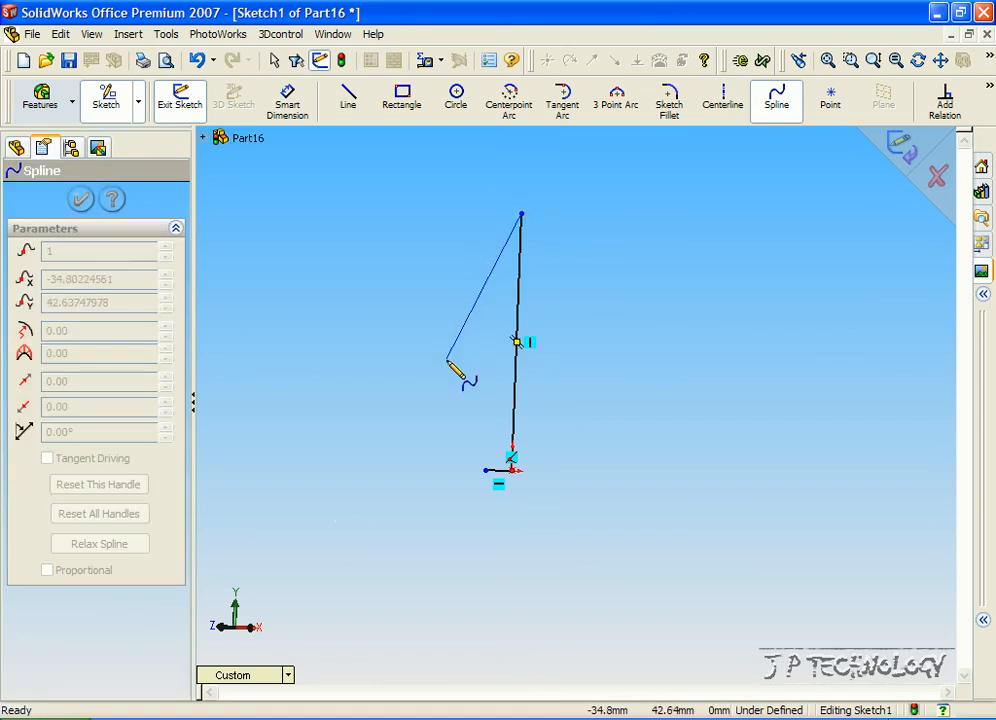
pyautogui.click(441, 366)
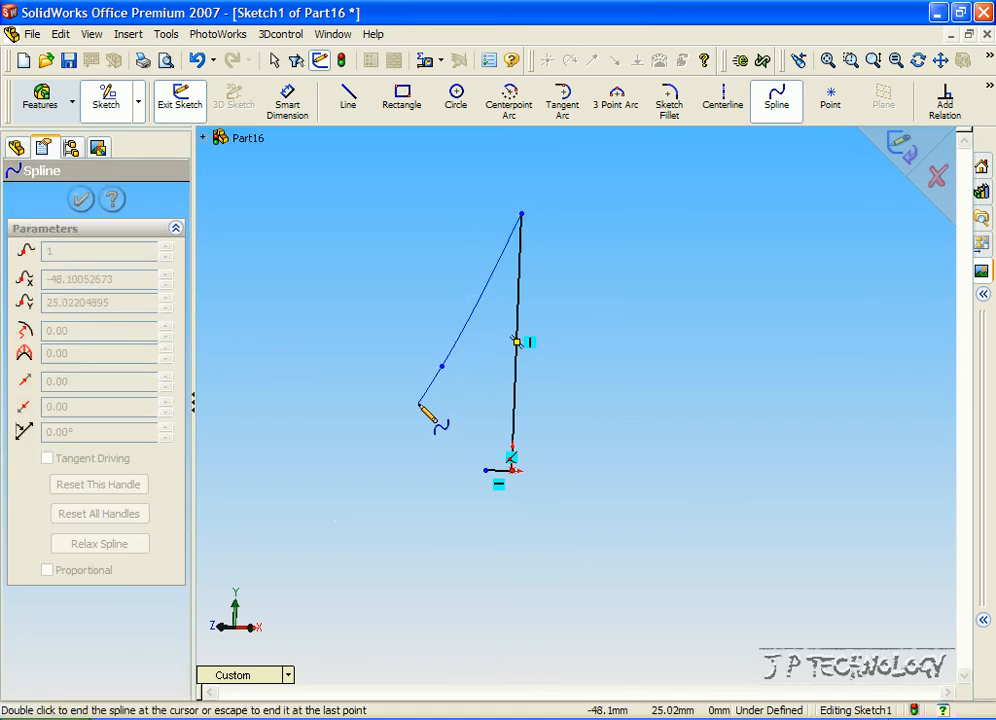
pyautogui.click(421, 393)
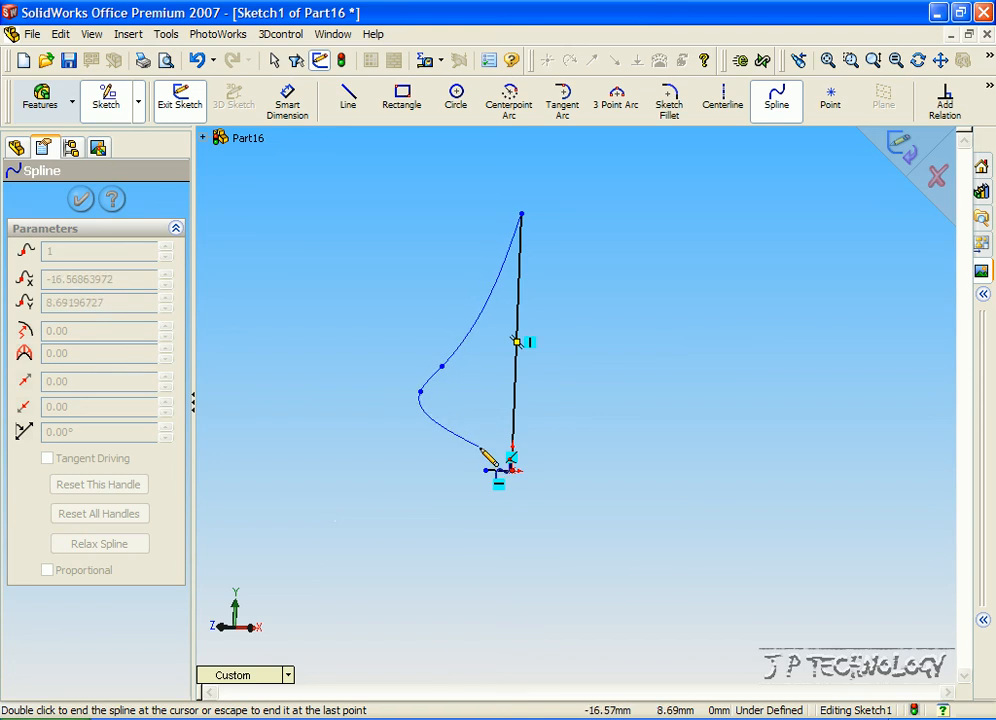
pyautogui.click(482, 416)
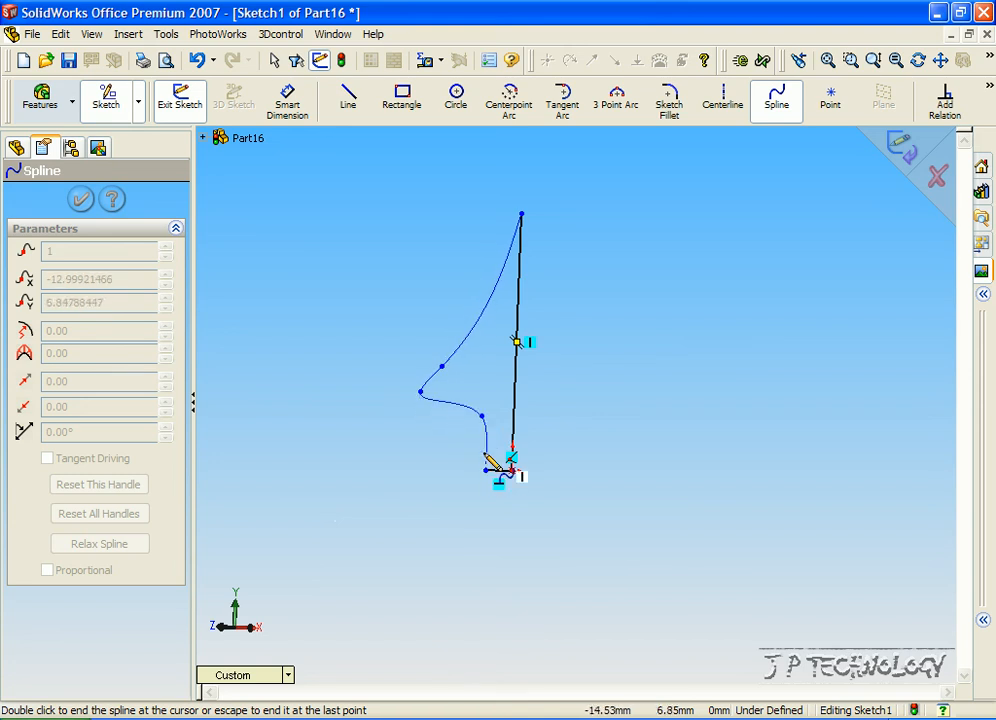
pyautogui.click(486, 471)
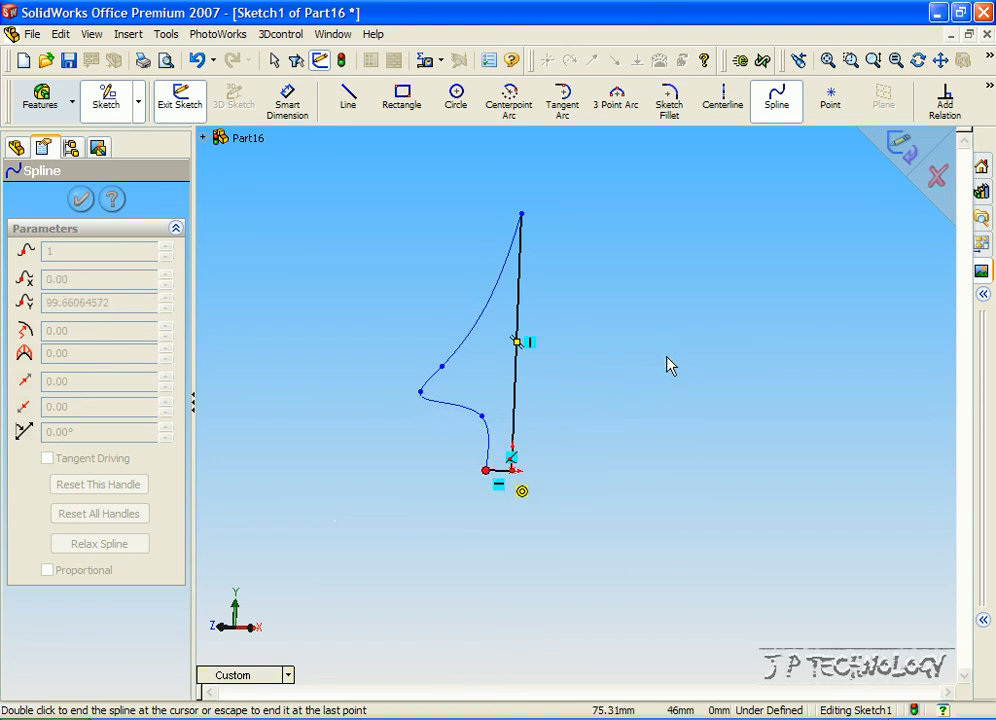
pyautogui.rightClick(668, 278)
pyautogui.click(716, 317)
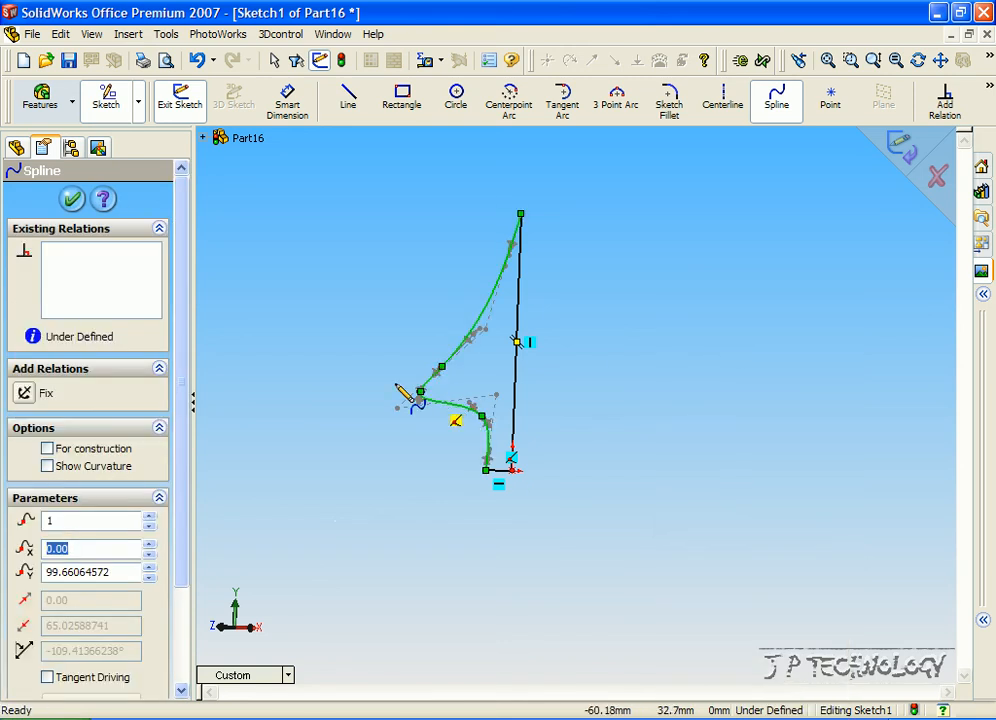
pyautogui.click(905, 147)
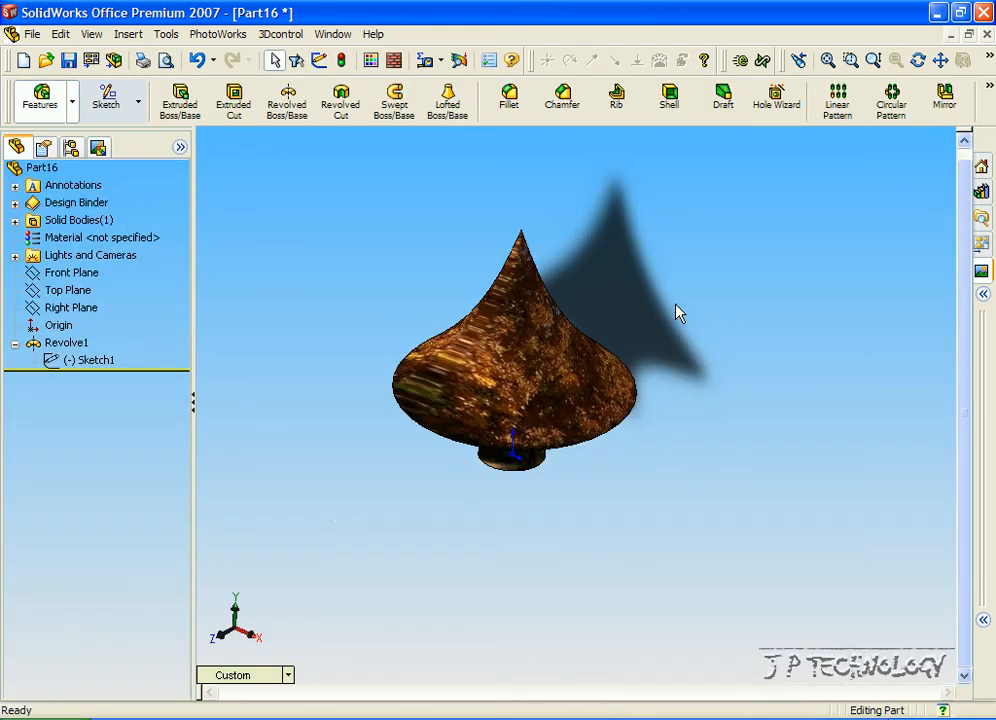
# Examine how the tree image covers the reshaped body from all sides and from above
pyautogui.press('Down')
pyautogui.press('Up')
pyautogui.press('Up')
pyautogui.press('Up')
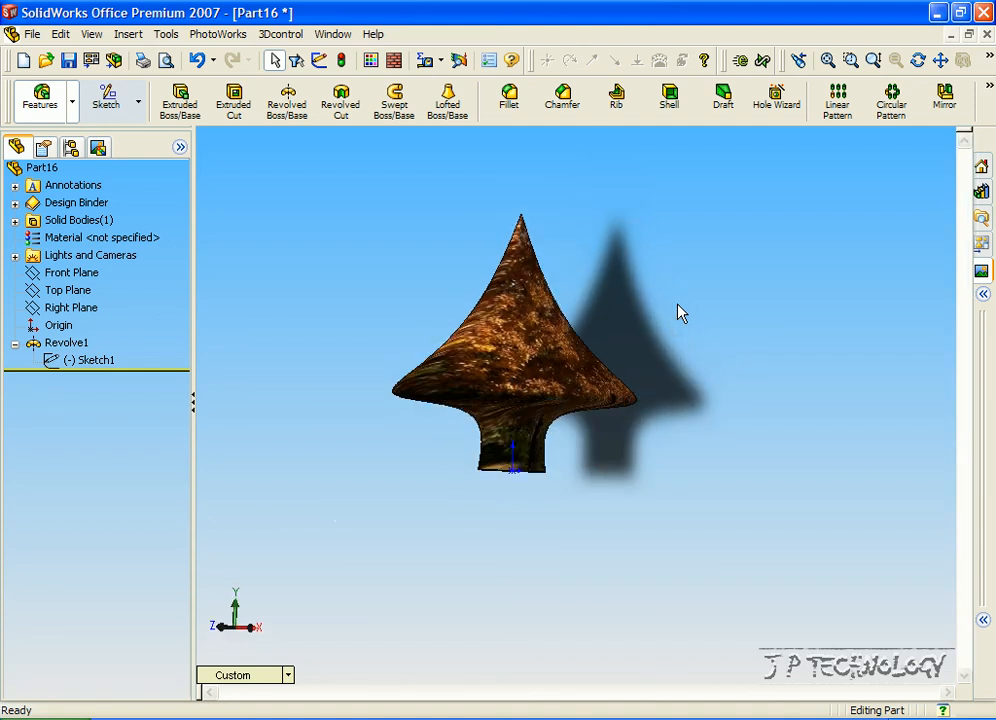
pyautogui.press('Left')
pyautogui.press('Left')
pyautogui.press('Left')
pyautogui.press('Left')
pyautogui.press('Down')
pyautogui.press('Down')
pyautogui.press('Up')
pyautogui.press('Up')
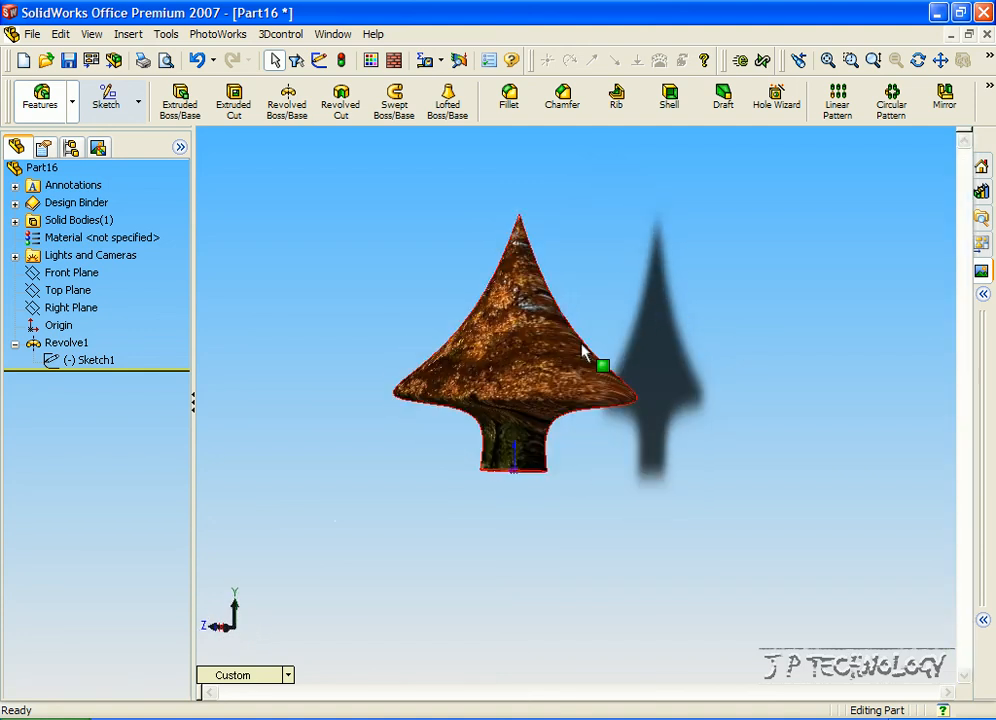
pyautogui.press('Left')
pyautogui.press('Left')
pyautogui.press('Left')
pyautogui.press('Left')
pyautogui.press('Left')
pyautogui.press('Left')
pyautogui.press('Left')
pyautogui.press('Left')
pyautogui.press('Left')
pyautogui.press('Left')
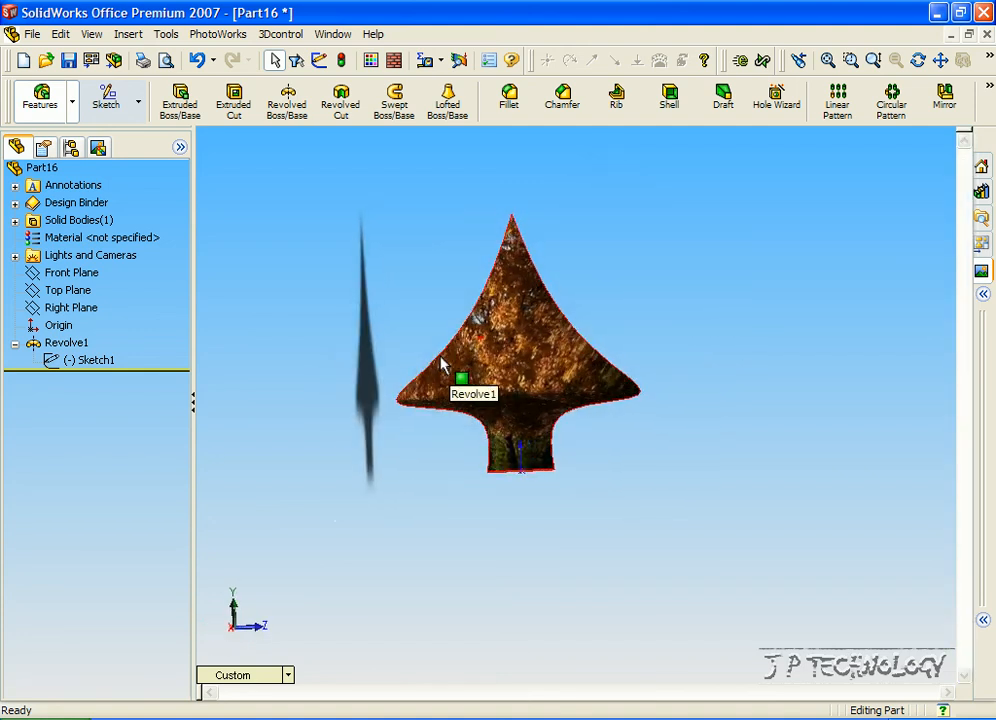
pyautogui.press('Right')
pyautogui.press('Right')
pyautogui.press('Right')
pyautogui.press('Right')
pyautogui.press('Right')
pyautogui.press('Right')
pyautogui.press('Right')
pyautogui.press('Right')
pyautogui.press('Right')
pyautogui.press('Right')
pyautogui.press('Down')
pyautogui.press('Down')
pyautogui.press('Up')
pyautogui.press('Up')
pyautogui.press('Up')
pyautogui.press('Down')
pyautogui.press('Down')
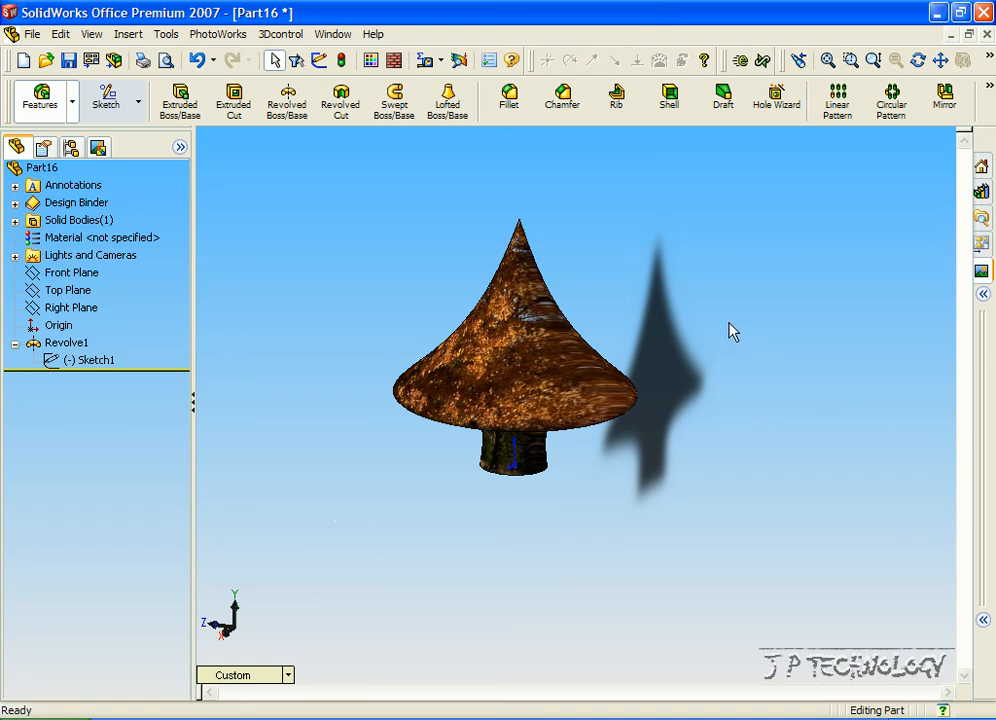
pyautogui.press('Up')
pyautogui.press('Up')
pyautogui.press('Up')
pyautogui.press('Down')
pyautogui.press('Down')
pyautogui.press('Right')
pyautogui.press('Down')
pyautogui.press('Down')
pyautogui.press('Right')
pyautogui.press('Right')
pyautogui.press('Down')
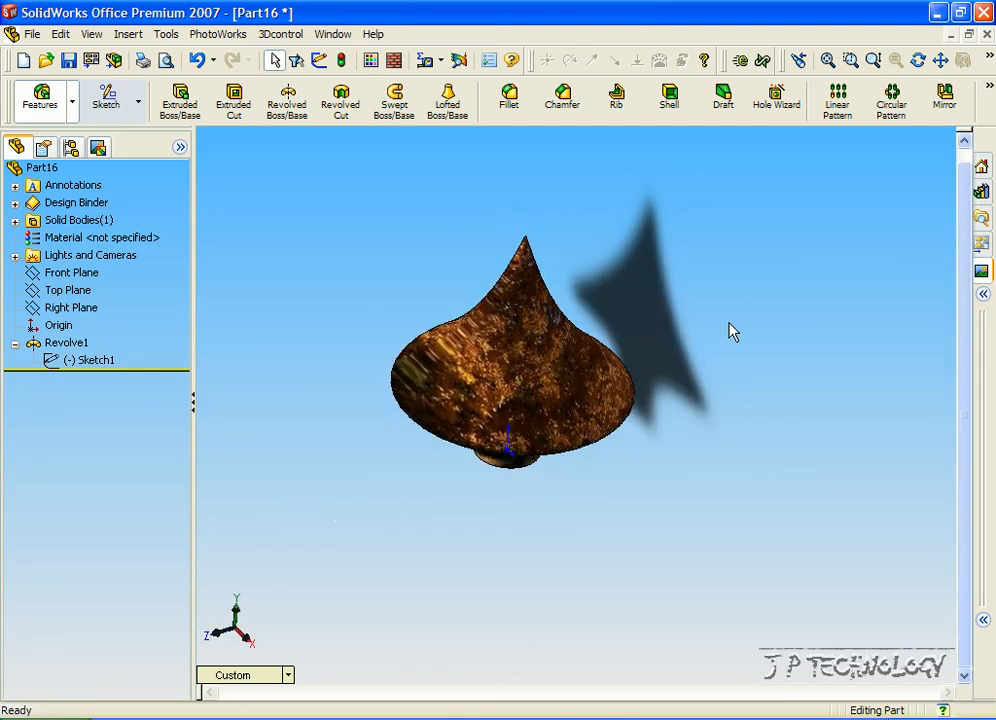